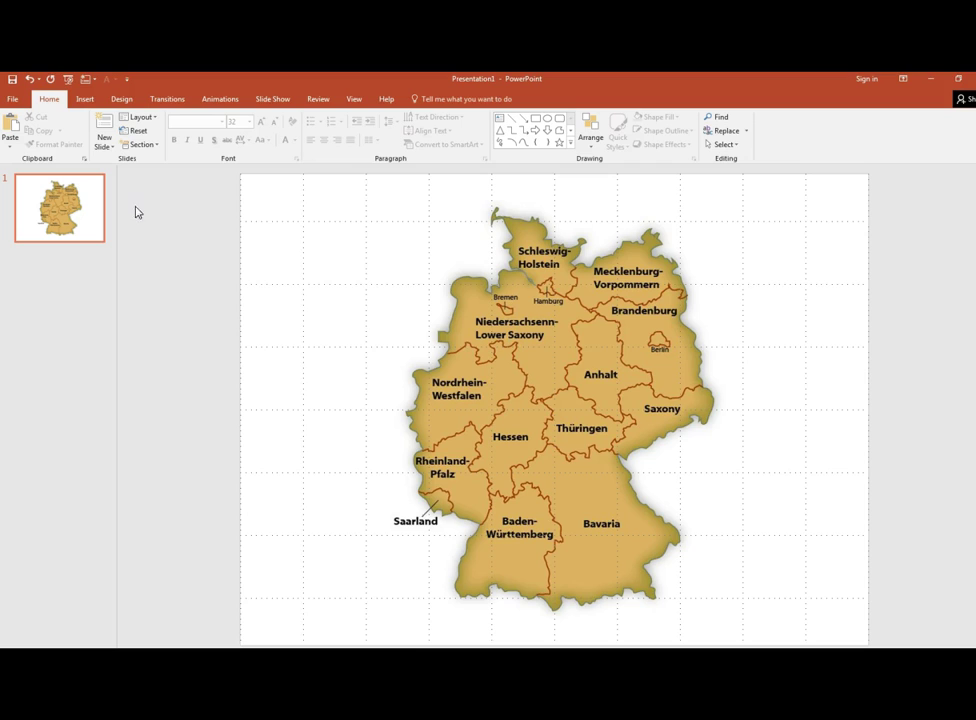
Duplicate the Germany map slide to create an identical slide 2
left_click(108, 146)
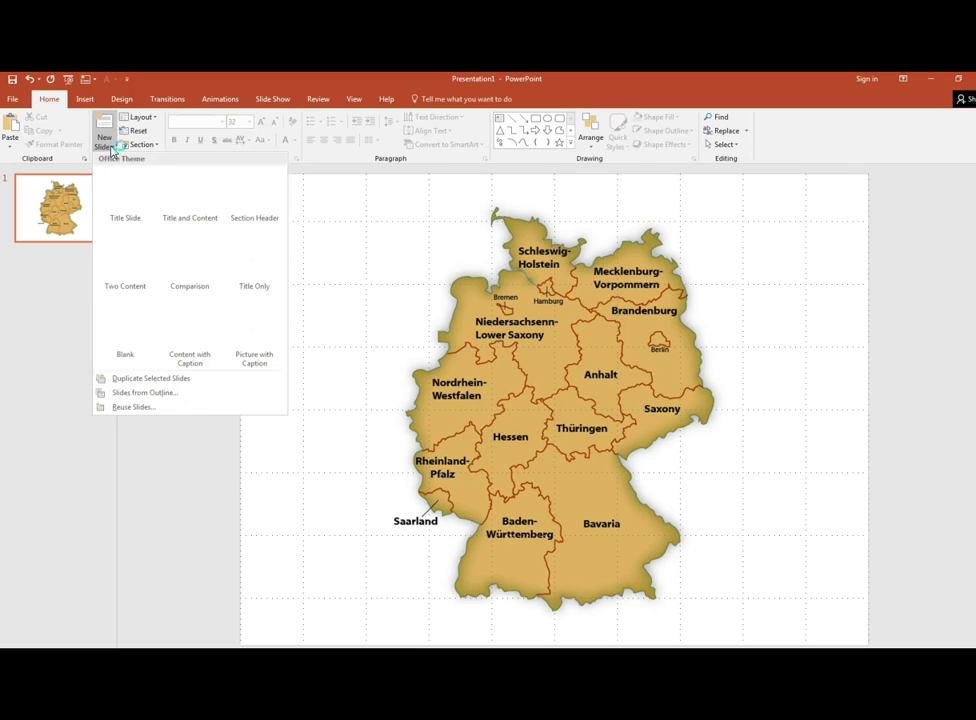
left_click(124, 379)
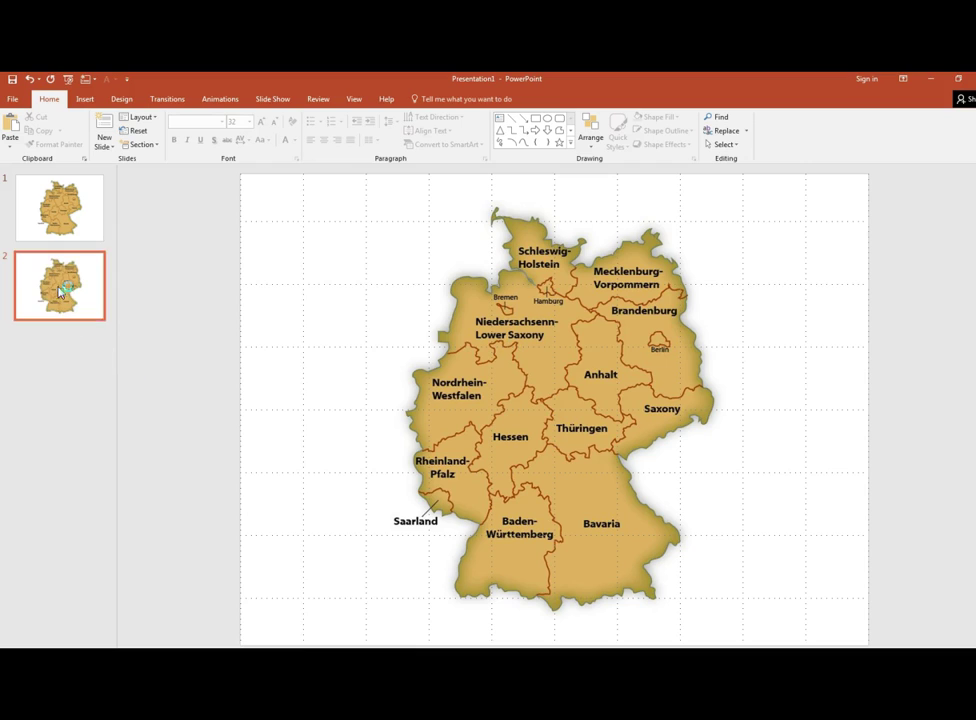
left_click(573, 318)
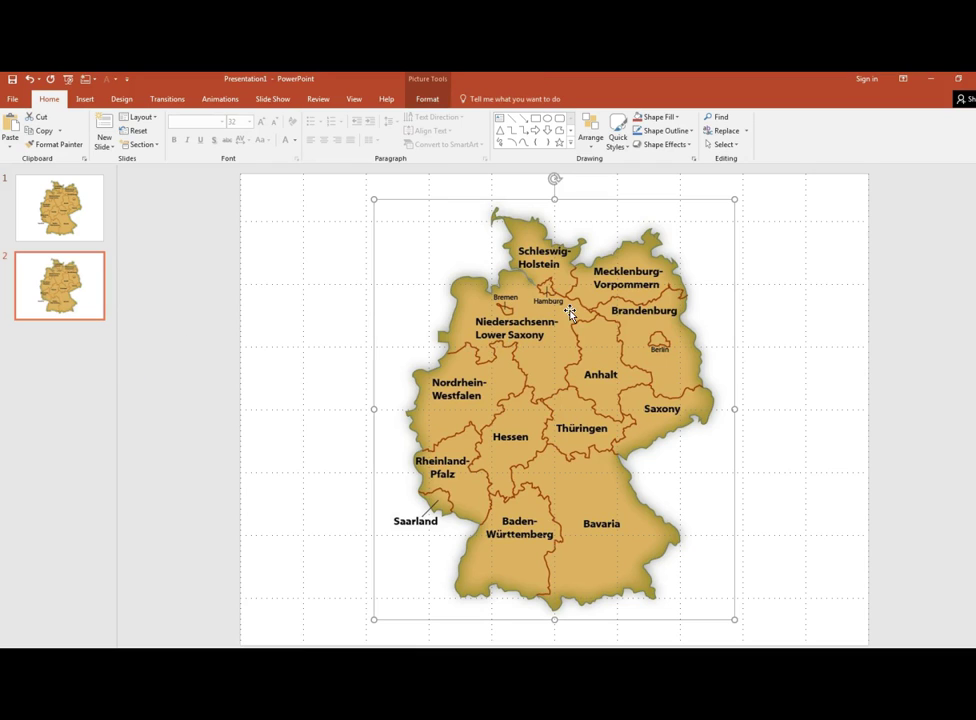
Return to slide 1, select its map picture and show the Picture Format options
left_click(80, 203)
left_click(603, 335)
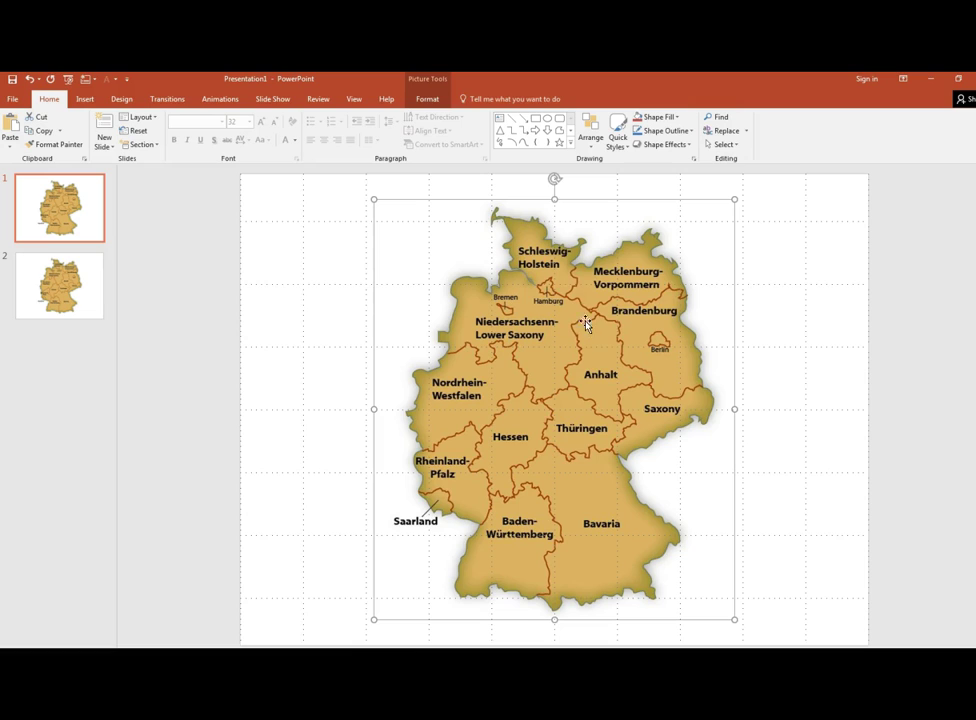
left_click(428, 100)
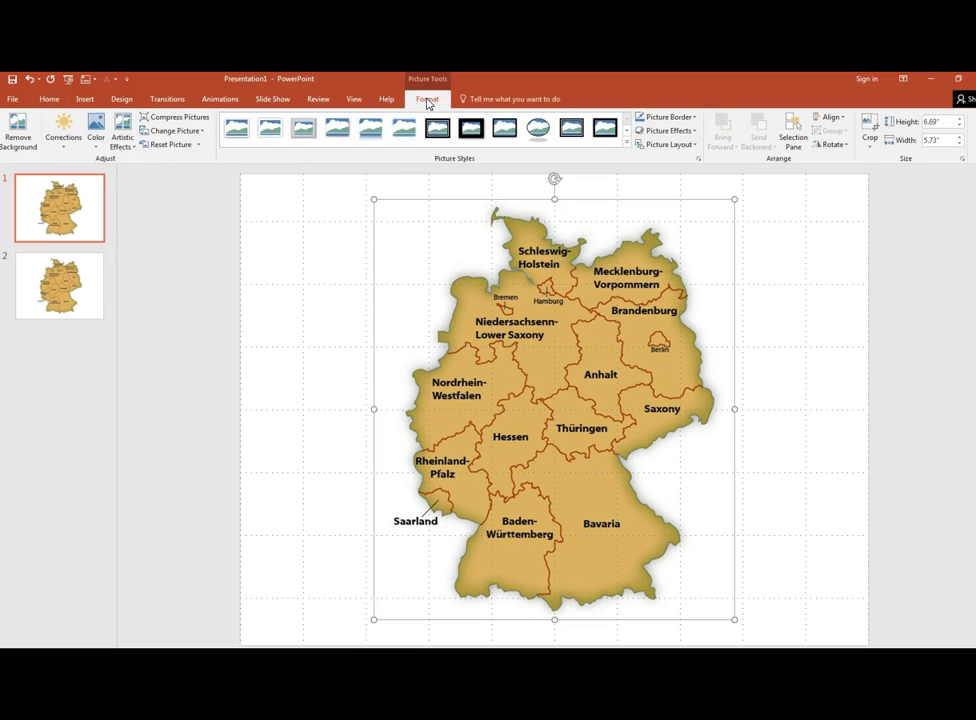
Remove slide 1's map background, keeping only the northwest piece around Lower Saxony
left_click(17, 127)
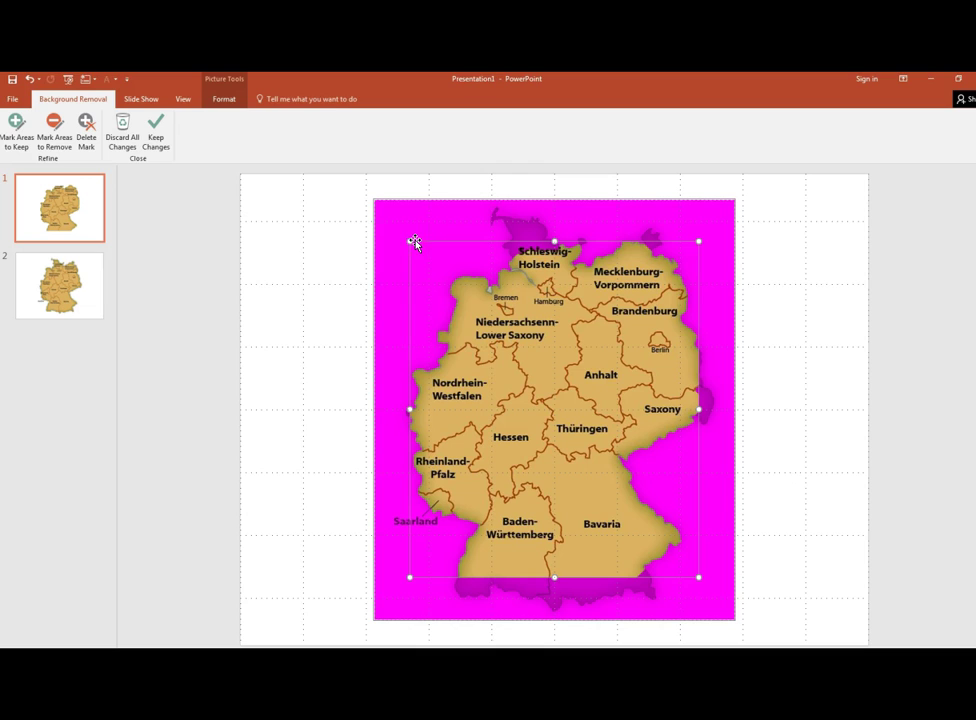
left_click_drag(409, 240, 433, 270)
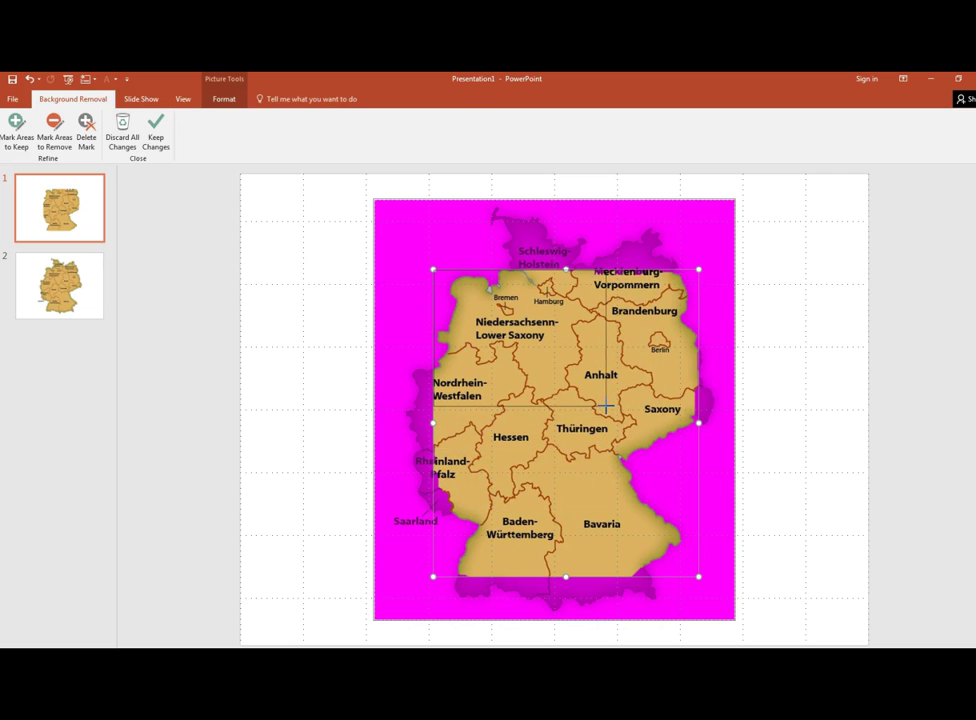
left_click(786, 449)
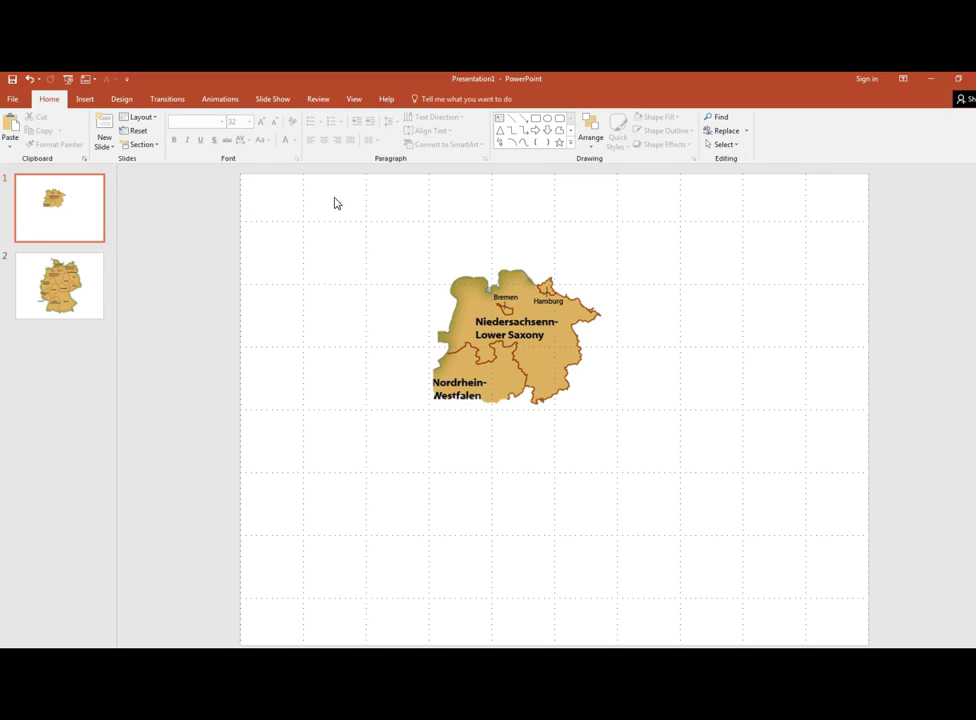
Mark Nordrhein-Westfalen for removal so slide 1's cut-out keeps only Lower Saxony
left_click(529, 330)
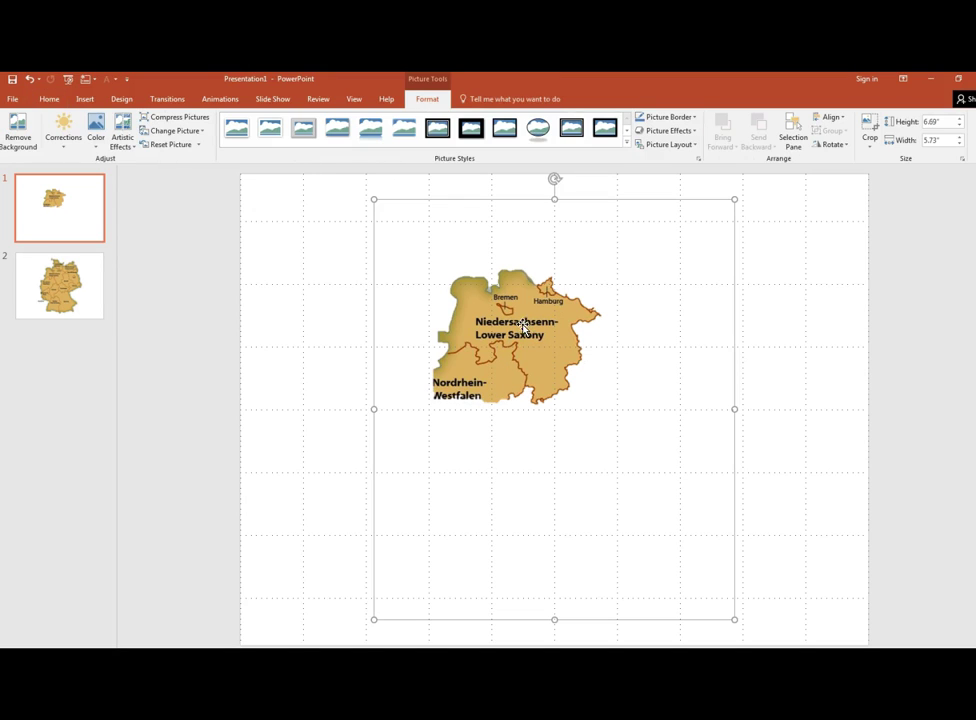
left_click(17, 132)
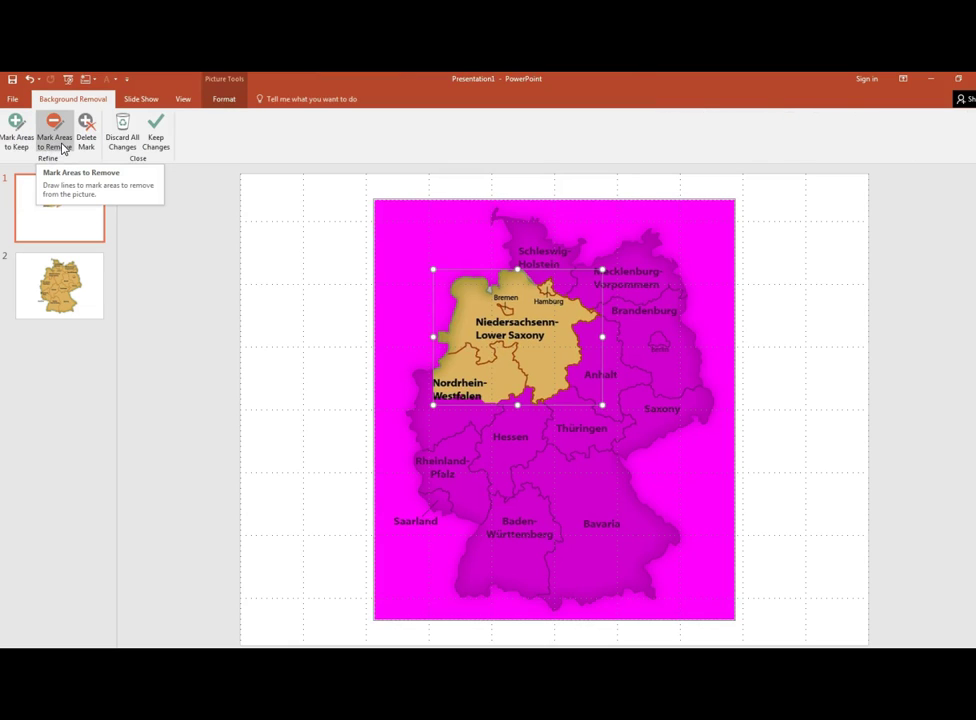
left_click(61, 140)
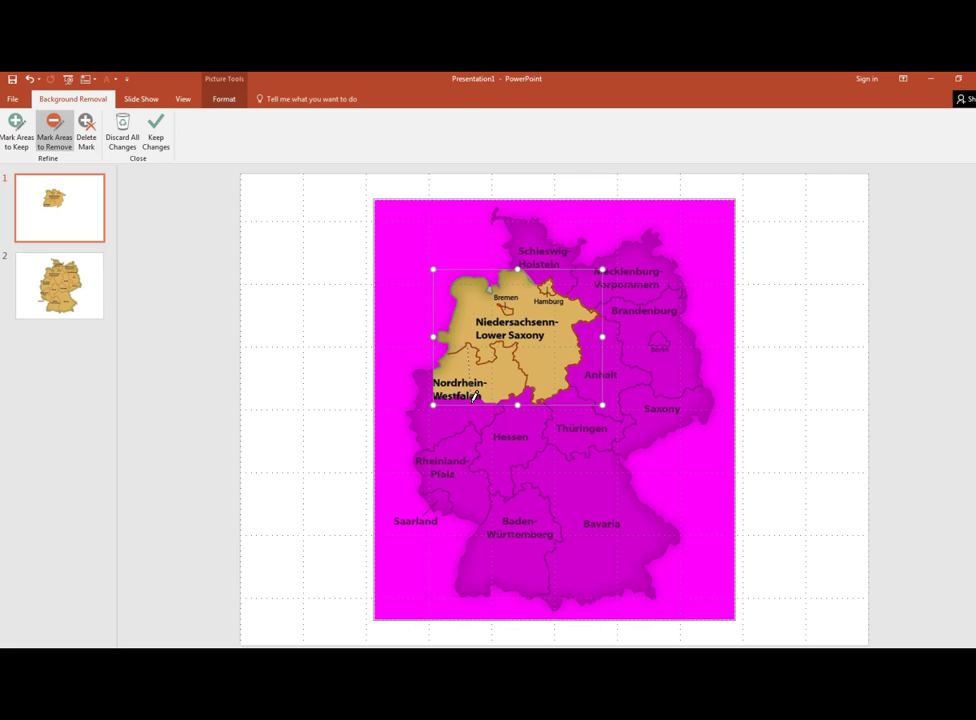
left_click_drag(468, 374, 465, 400)
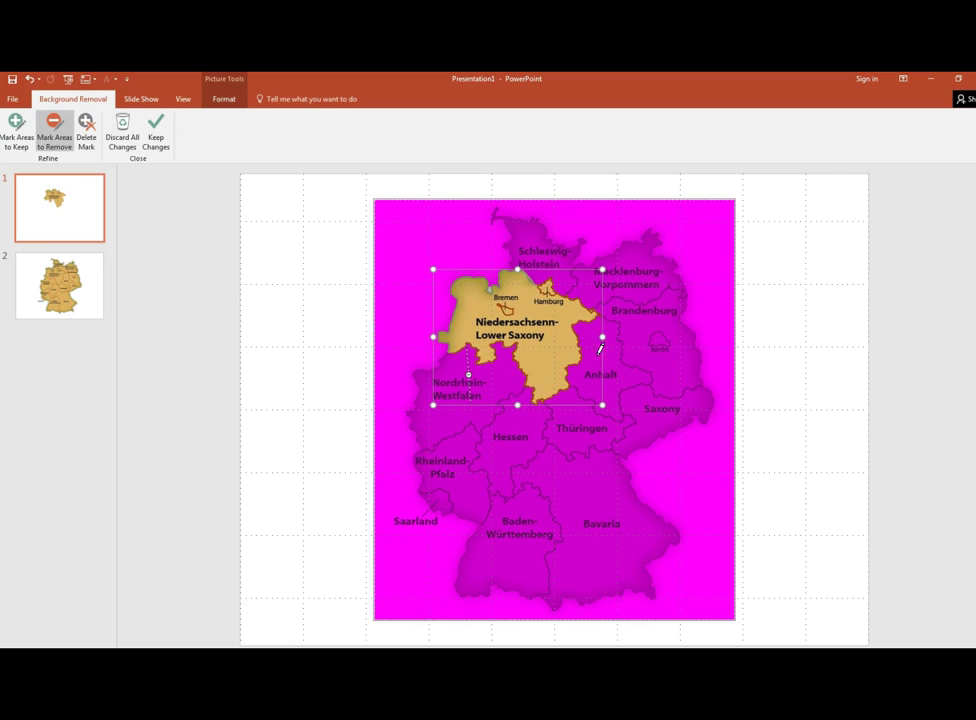
left_click(763, 360)
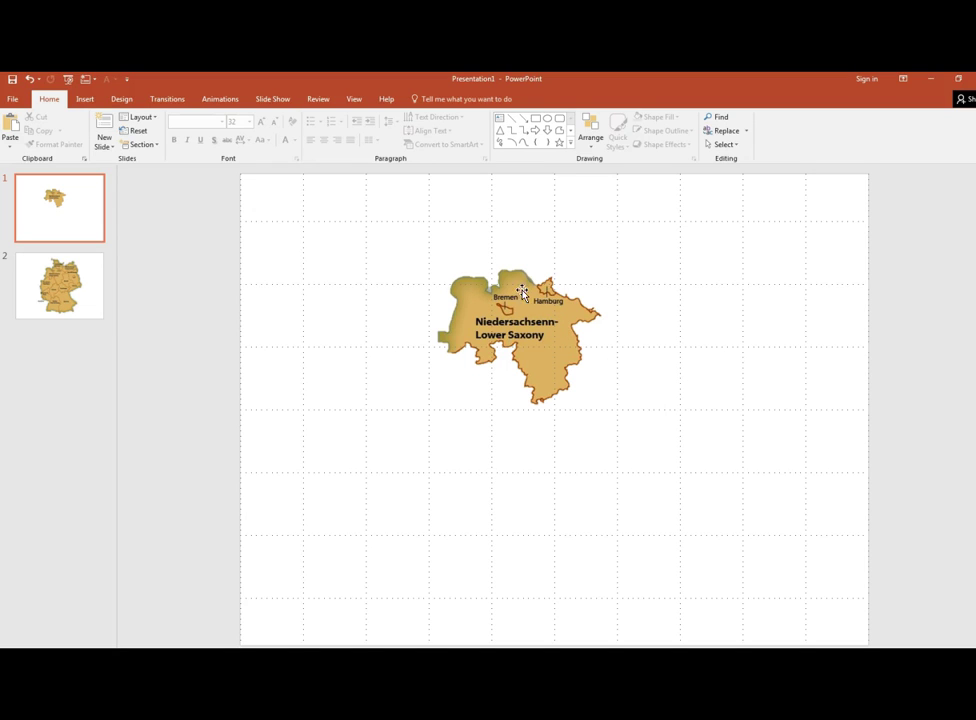
Snip the Lower Saxony shape from slide 1, then switch to slide 2
left_click(513, 314)
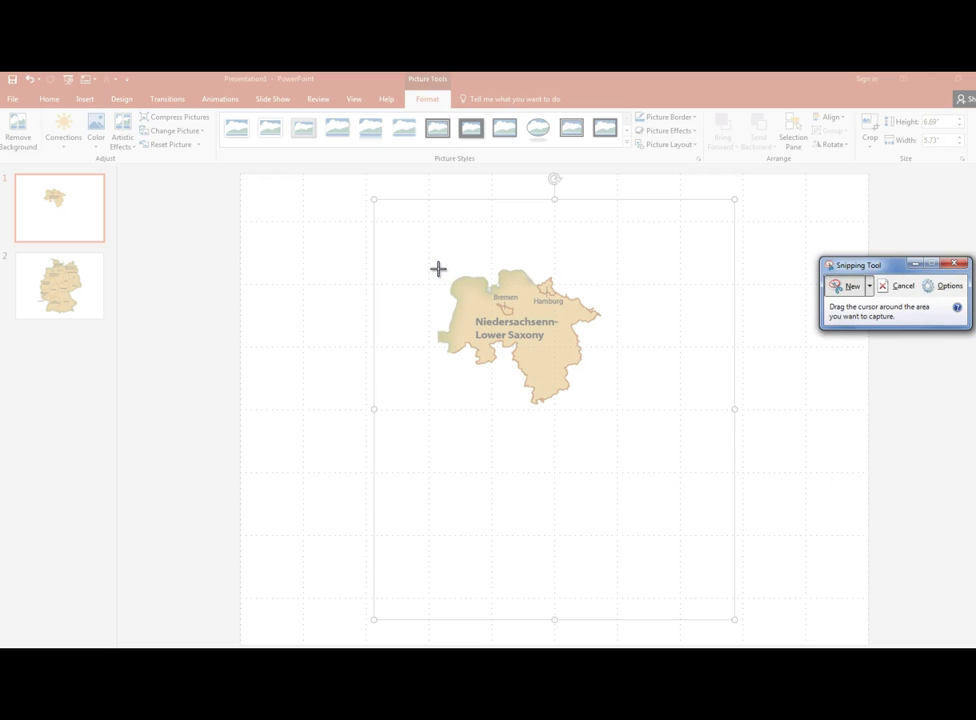
mouse_move(434, 267)
left_mouse_down()
mouse_move(542, 357)
mouse_move(601, 381)
mouse_move(609, 409)
left_mouse_up()
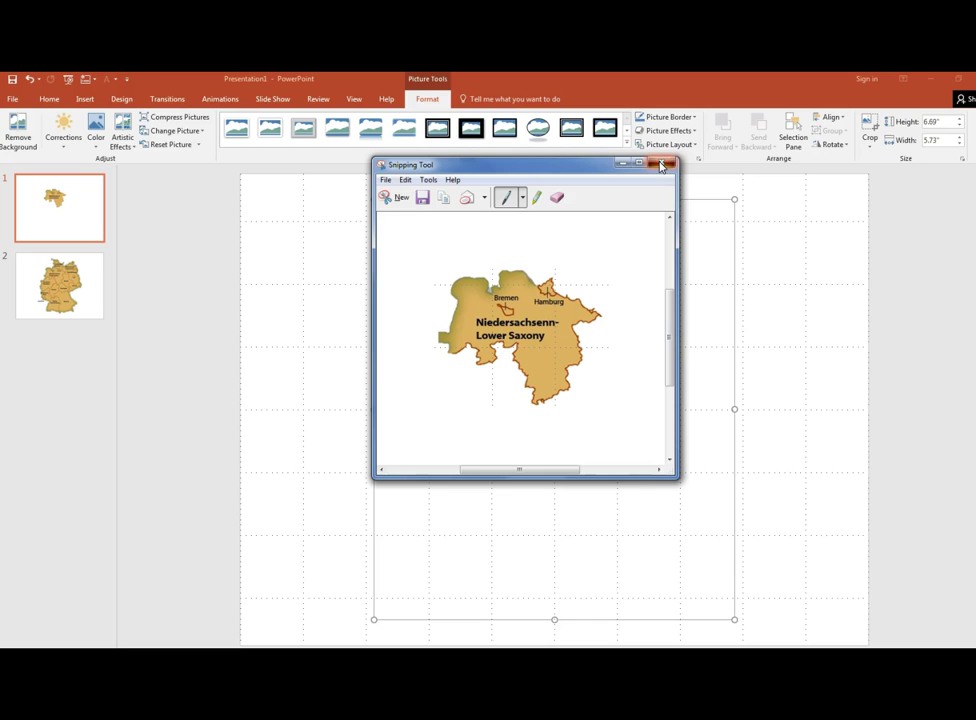
left_click(471, 198)
left_click(55, 280)
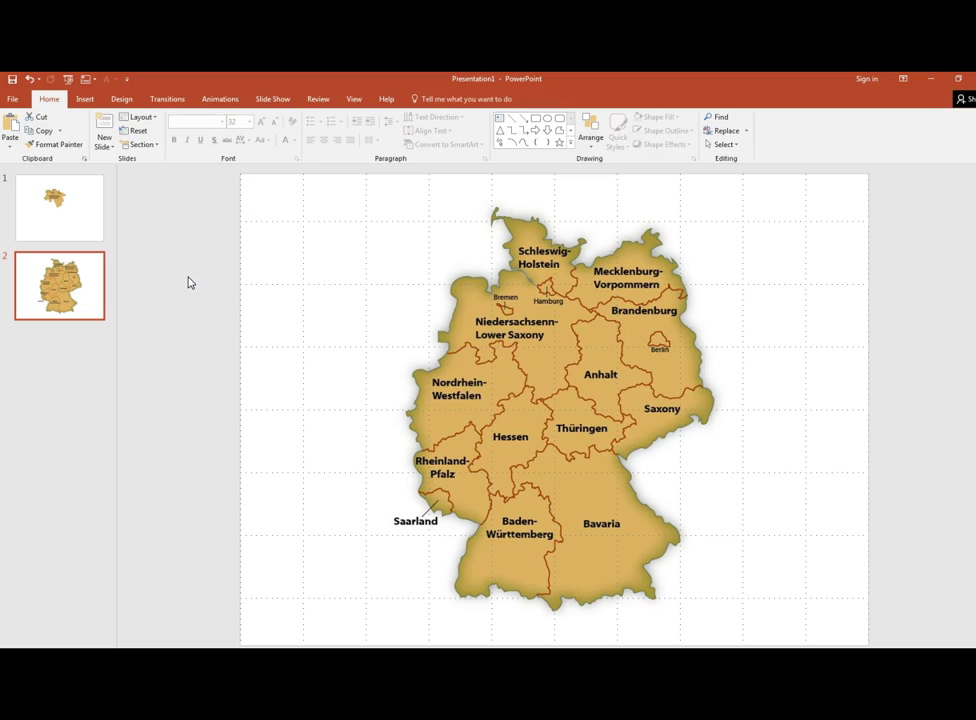
Paste the Lower Saxony snip onto slide 2 and drag it over the map's Lower Saxony
key("ctrl+v")
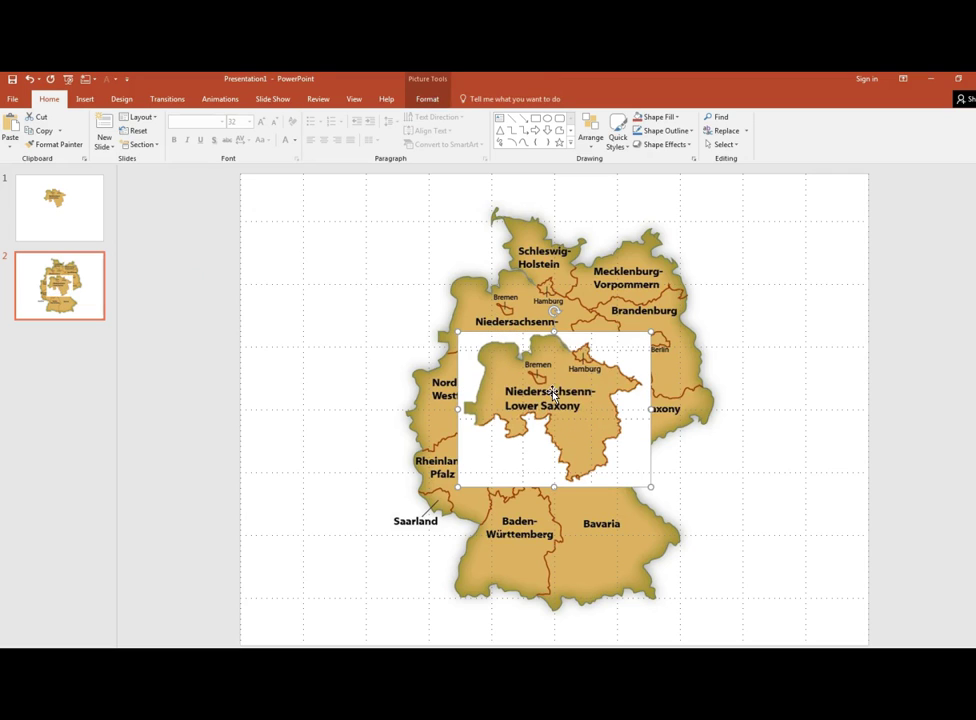
left_click_drag(553, 393, 524, 351)
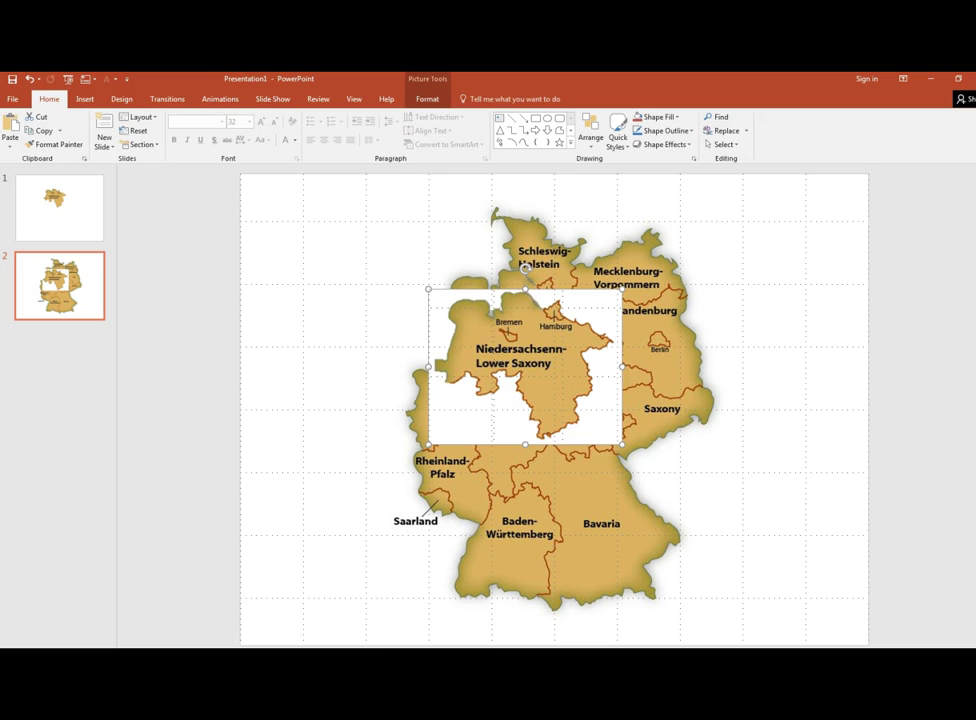
left_click(424, 98)
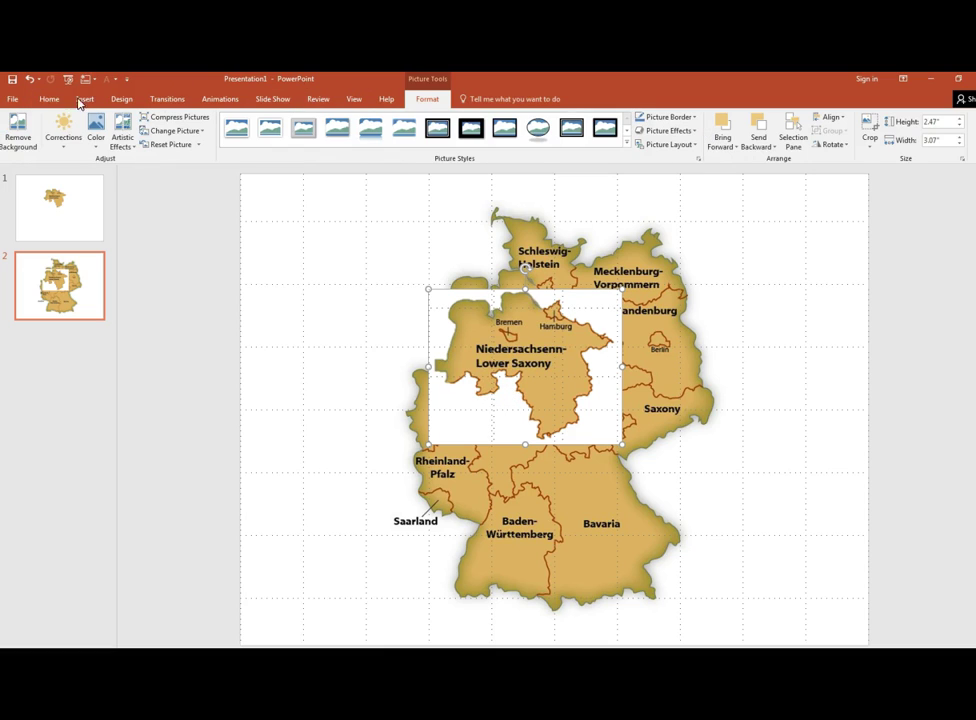
Remove the snip's white background, widening the kept area on all four sides
left_click(16, 125)
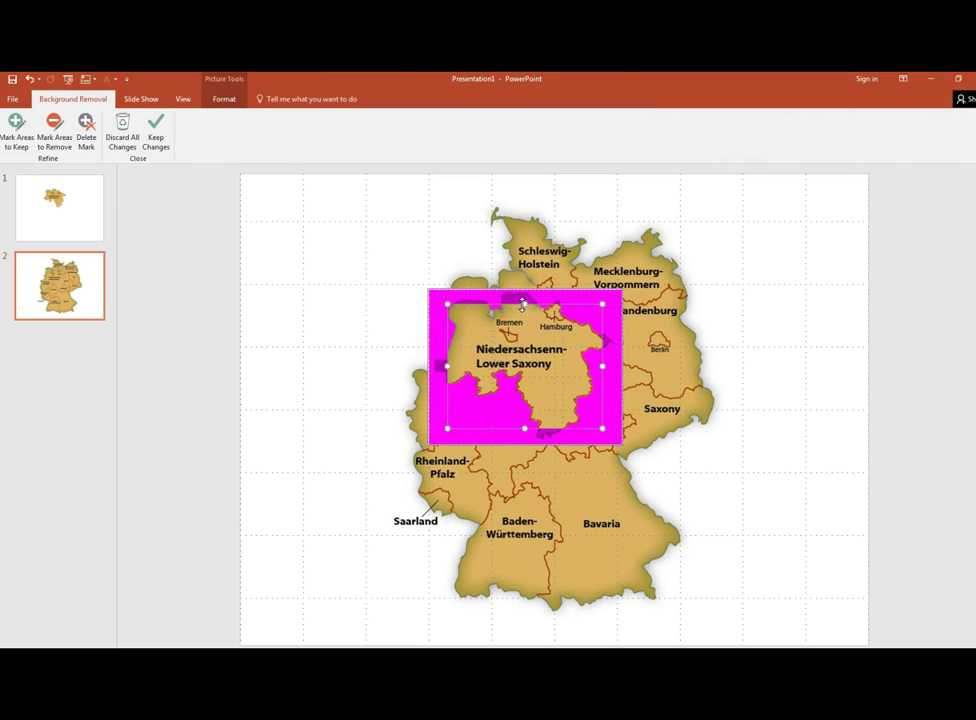
left_click_drag(525, 303, 522, 288)
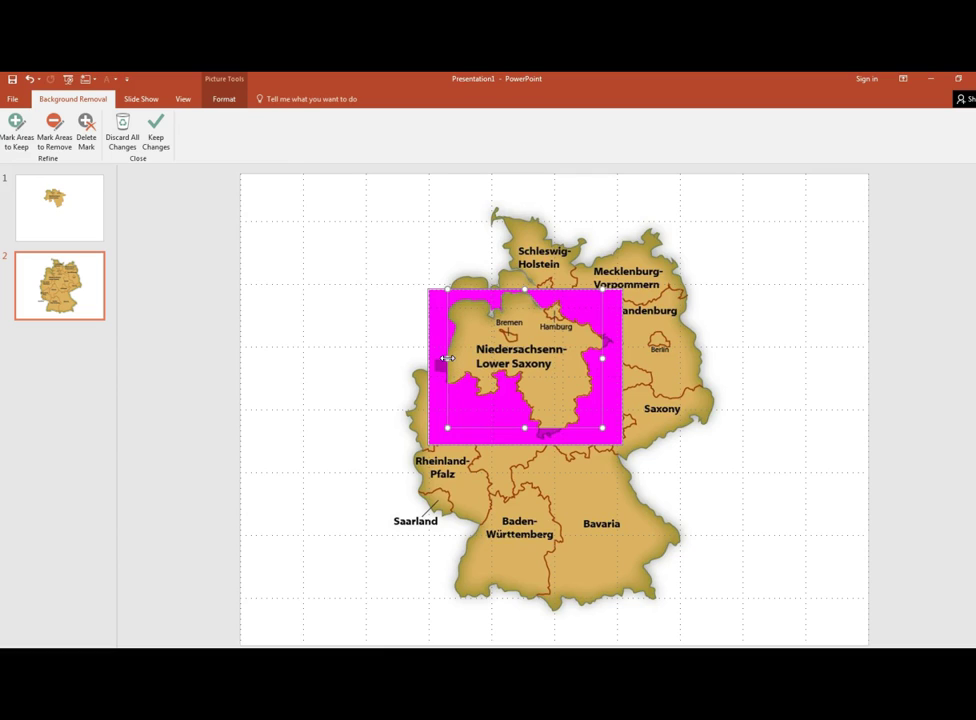
left_click_drag(447, 357, 430, 357)
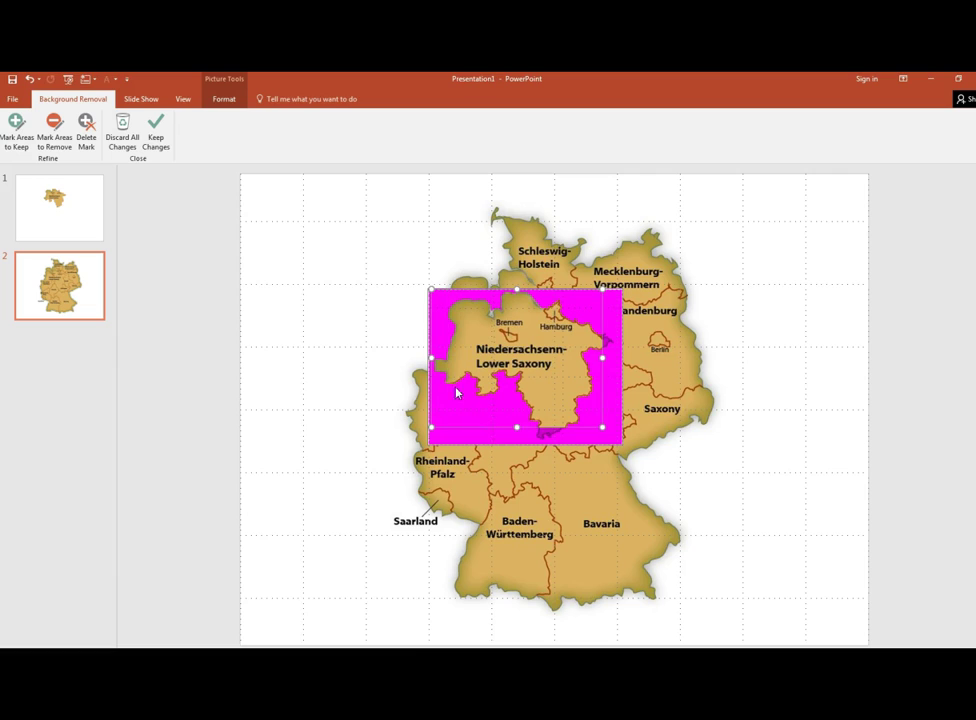
left_click_drag(516, 427, 516, 440)
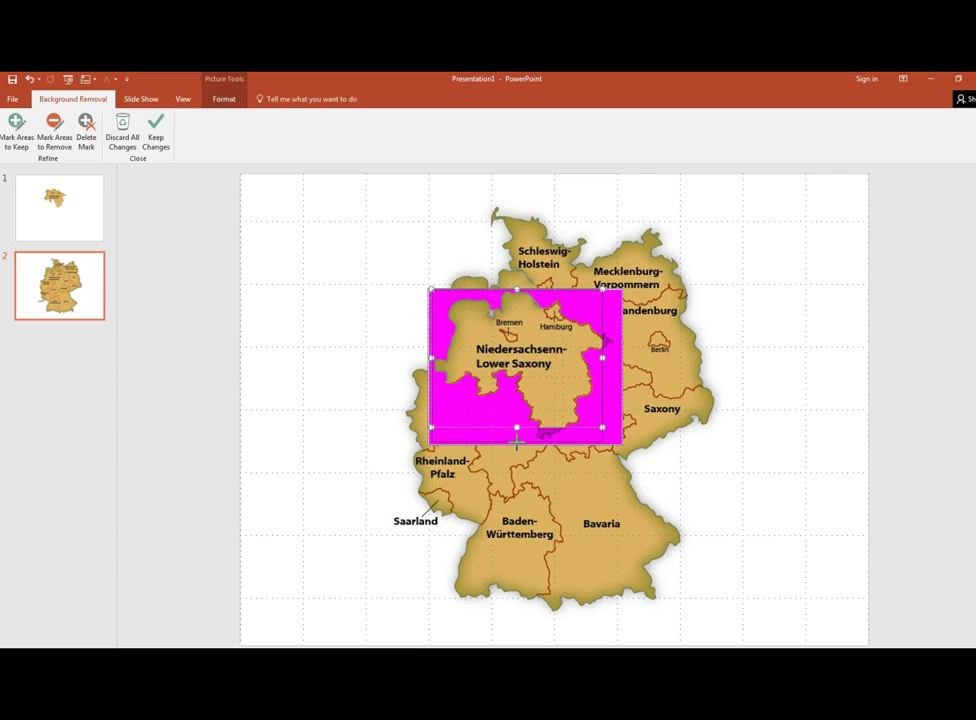
left_click_drag(601, 363, 616, 363)
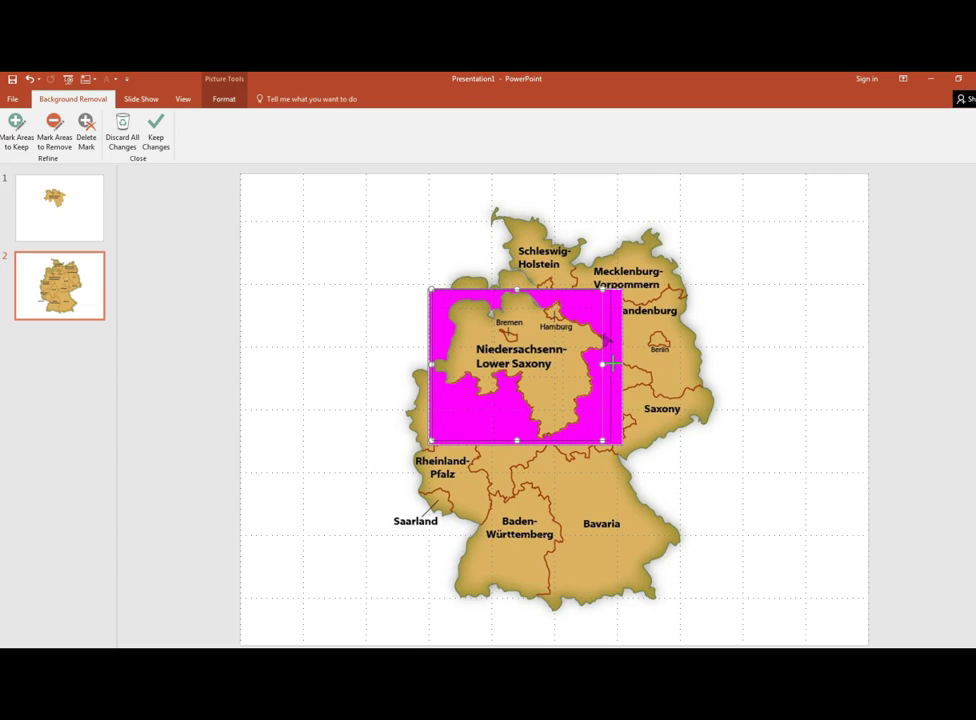
left_click(788, 342)
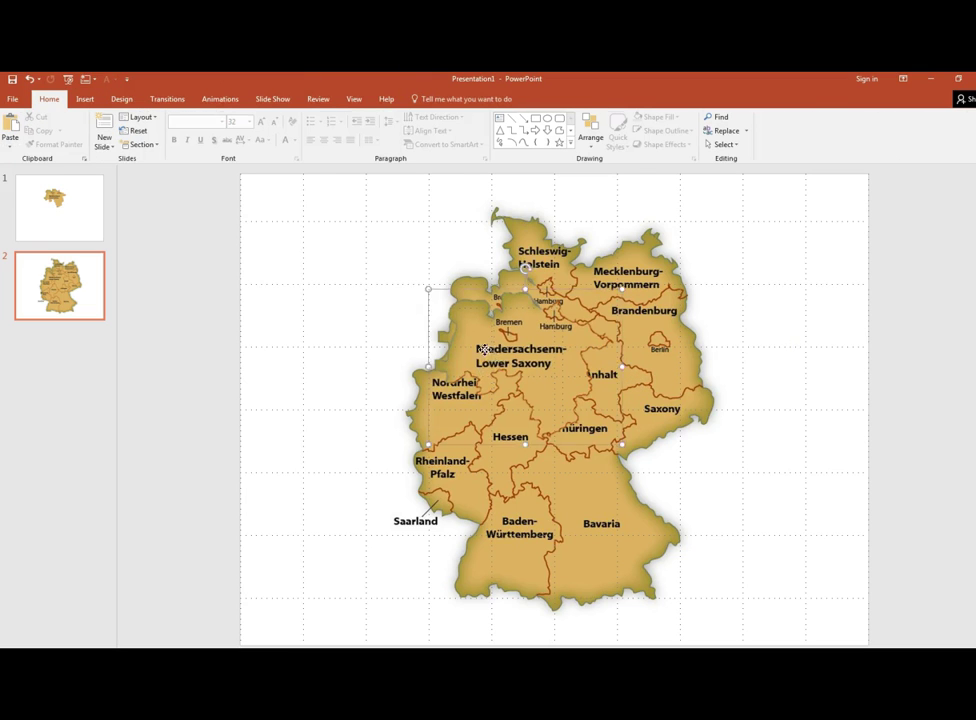
Move and slightly rotate the cut-out until it matches Lower Saxony on the map
mouse_move(477, 368)
left_mouse_down()
mouse_move(323, 330)
mouse_move(515, 329)
left_mouse_up()
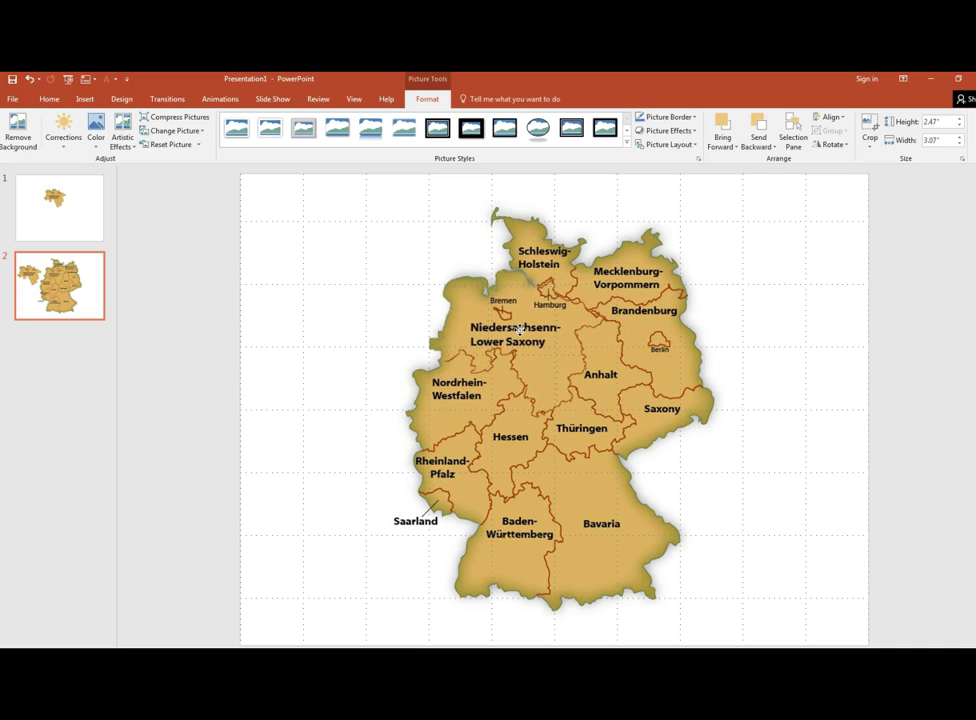
left_click(518, 328)
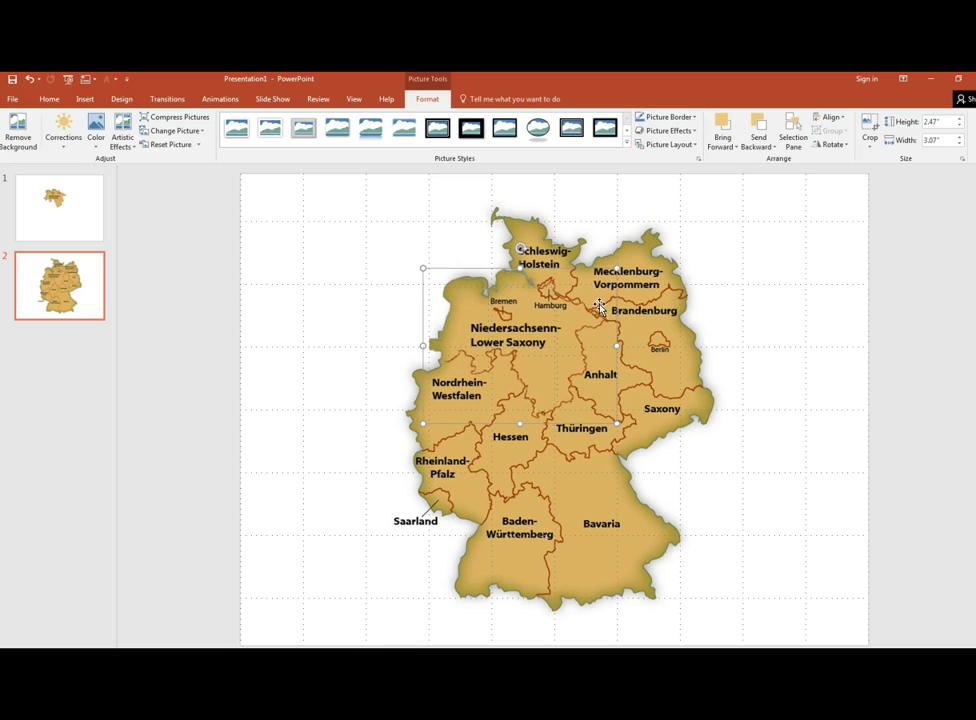
mouse_move(520, 249)
left_mouse_down()
mouse_move(518, 270)
mouse_move(520, 250)
left_mouse_up()
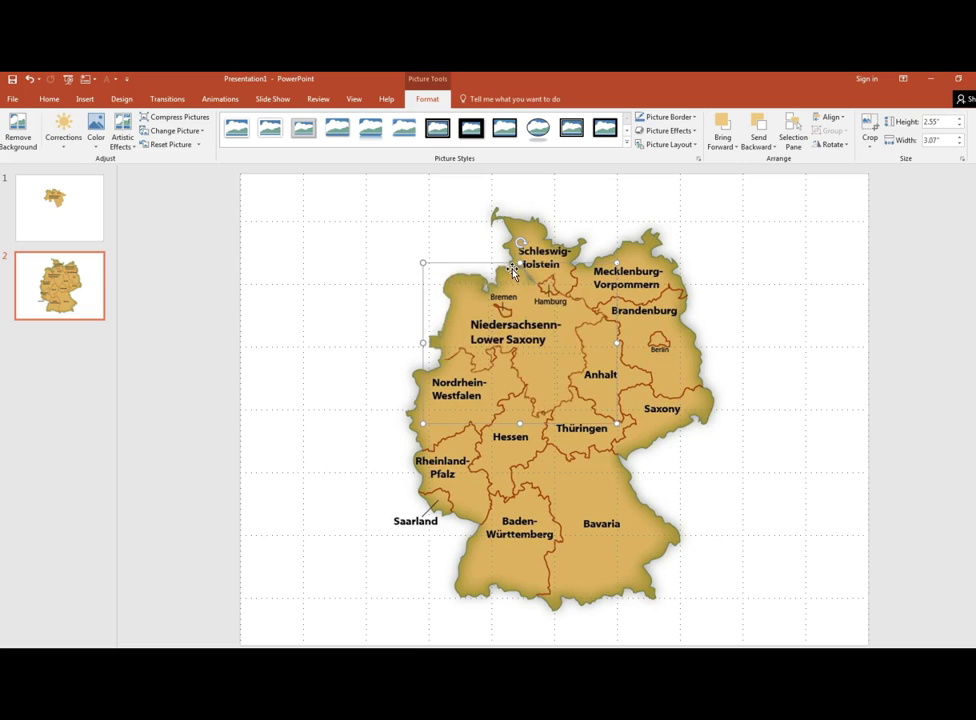
left_click(759, 316)
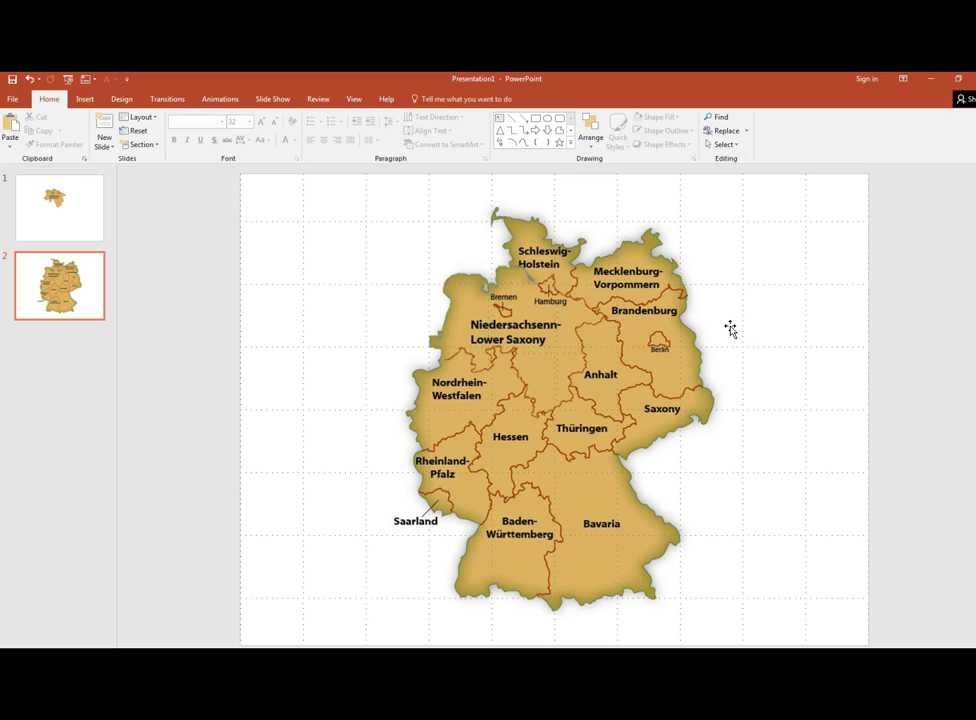
Select the Lower Saxony cut-out and show the Animation Pane from the Animations tab
left_click(518, 323)
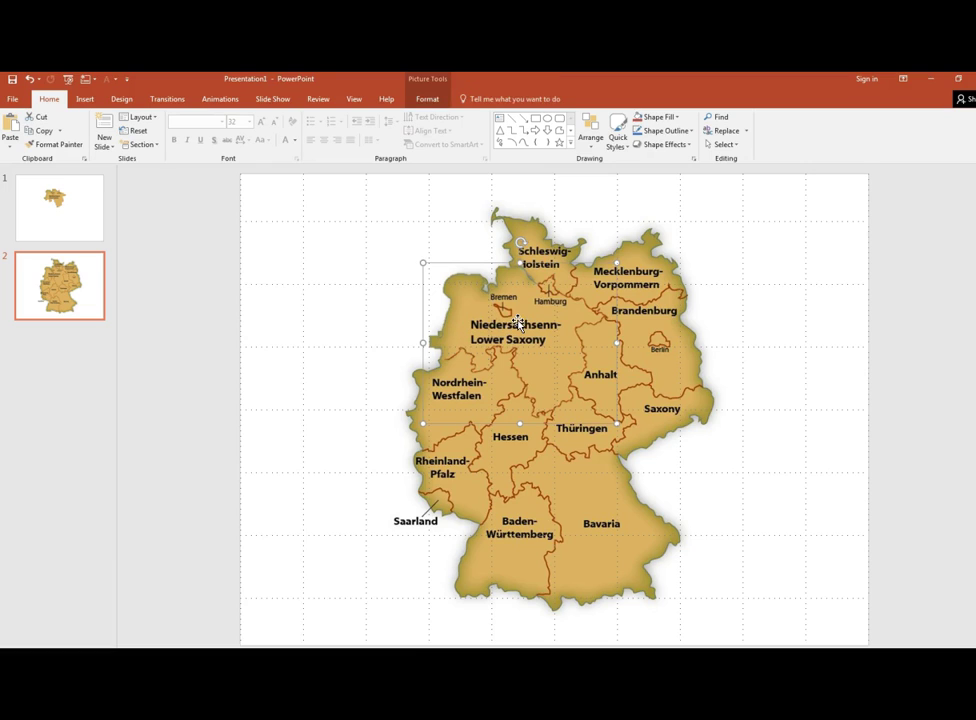
left_click(220, 100)
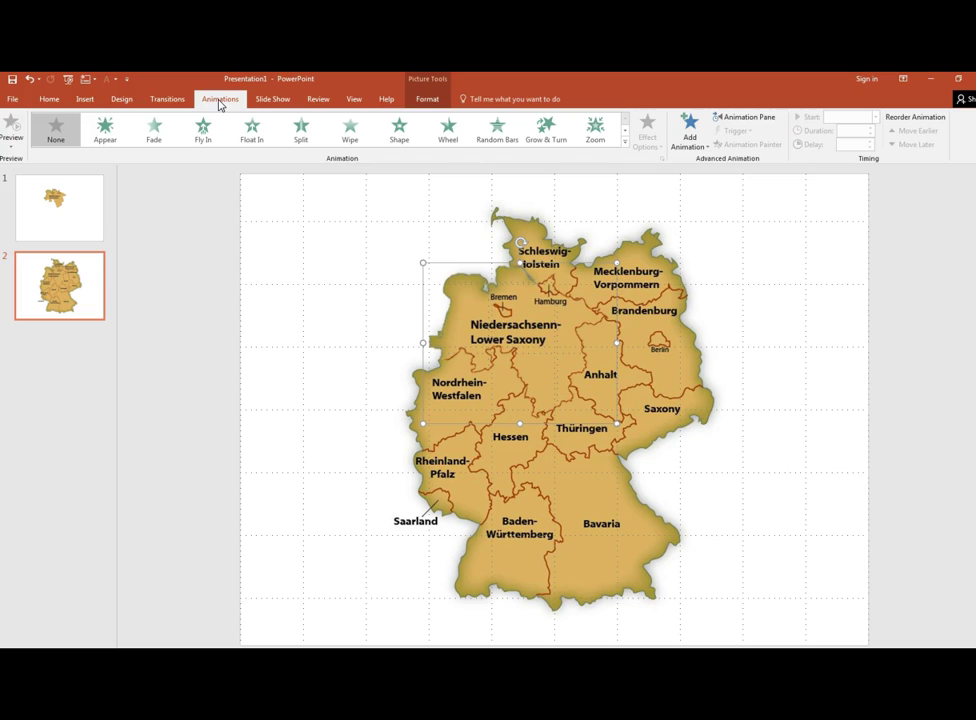
left_click(736, 118)
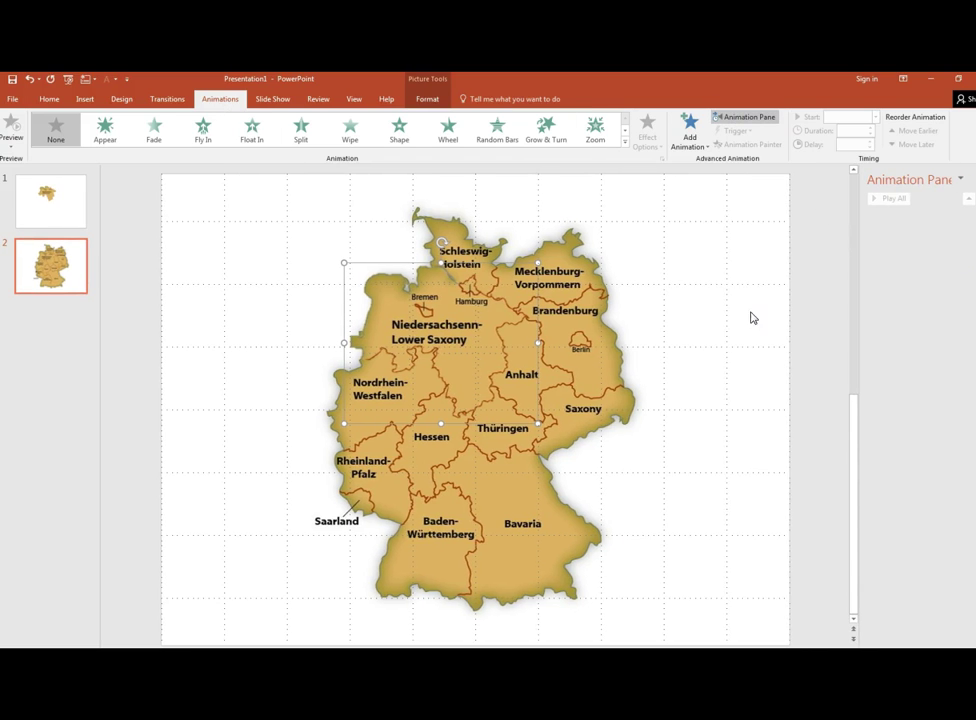
Apply Grow/Shrink to the cut-out with 150% size and a 1-second (Fast) duration
left_click(625, 142)
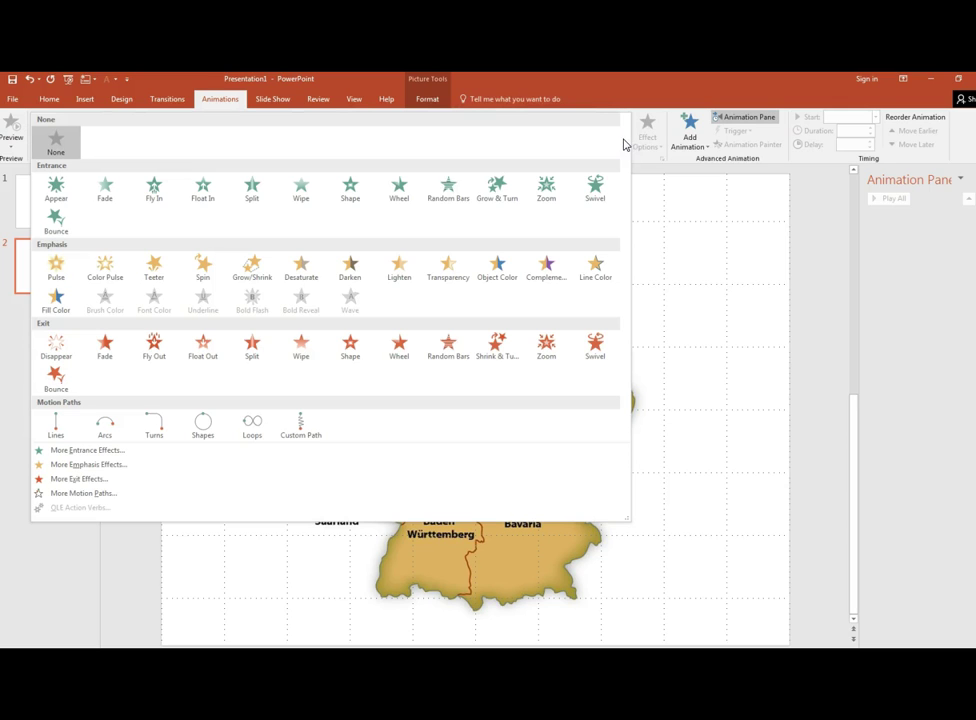
left_click(253, 272)
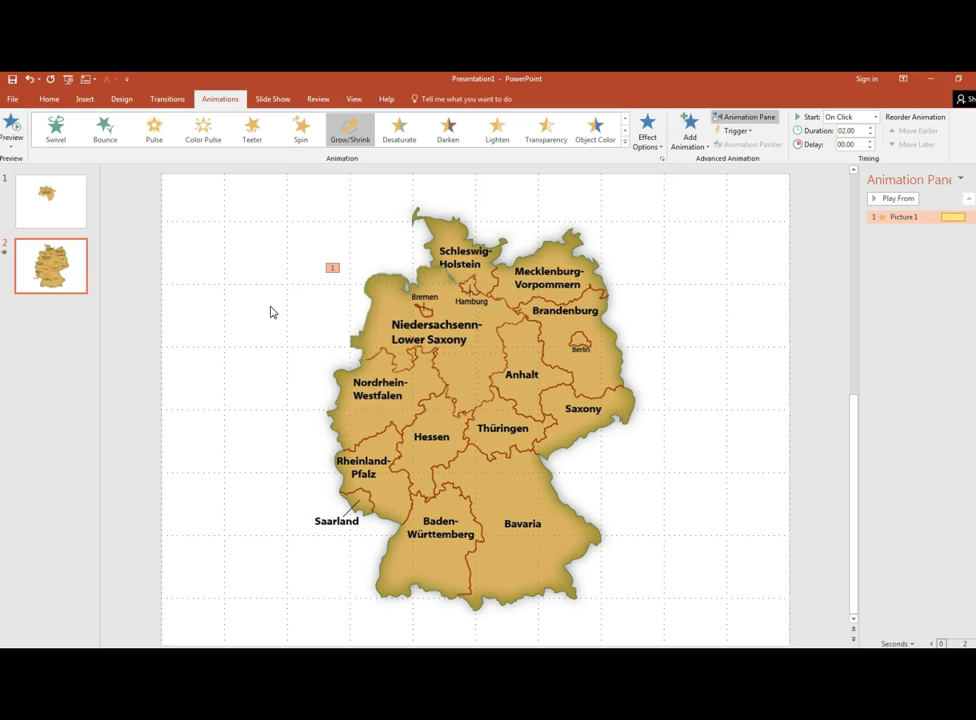
double_click(901, 217)
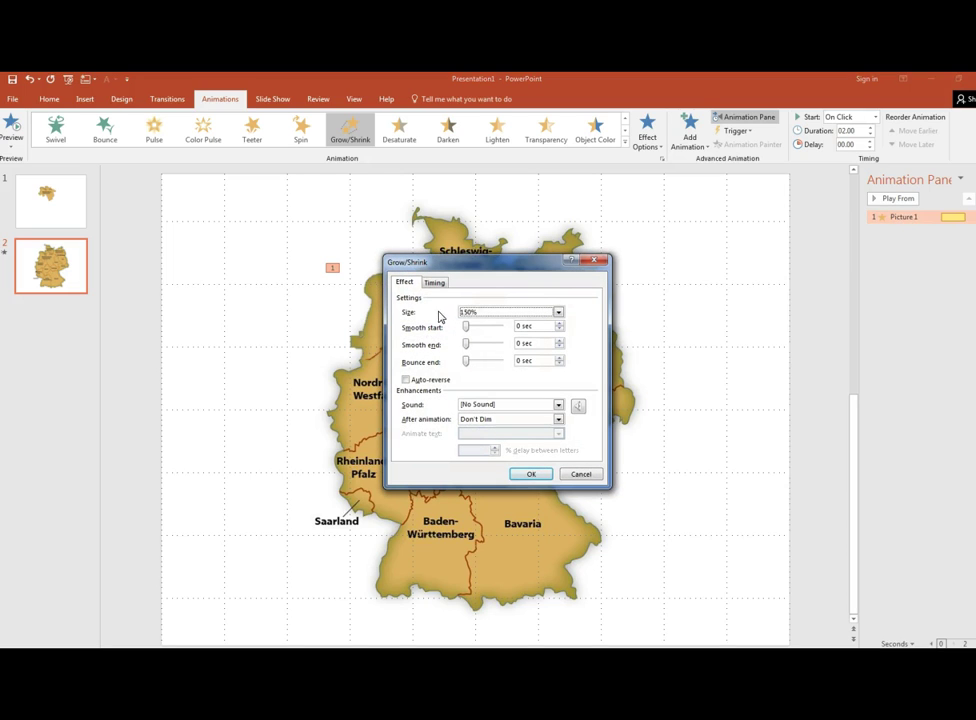
left_click(558, 313)
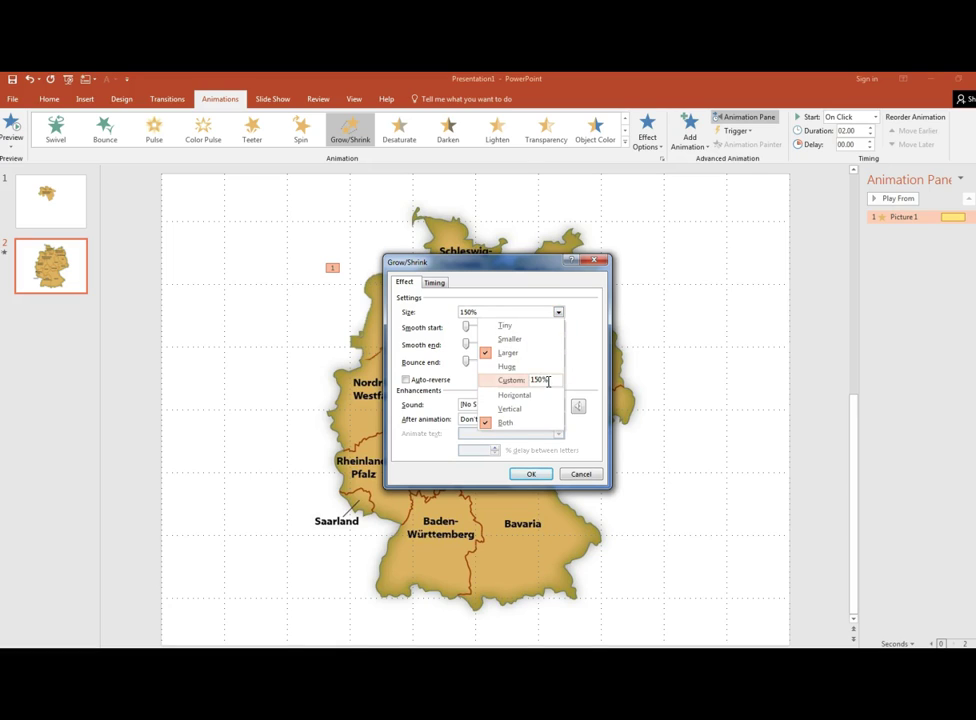
left_click(558, 313)
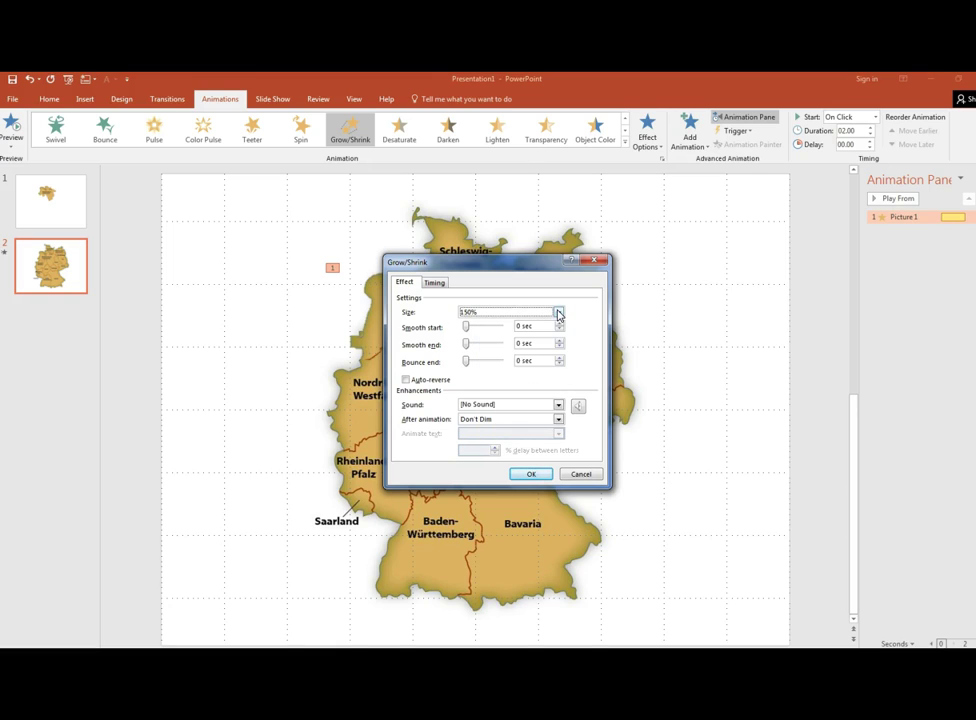
left_click(434, 284)
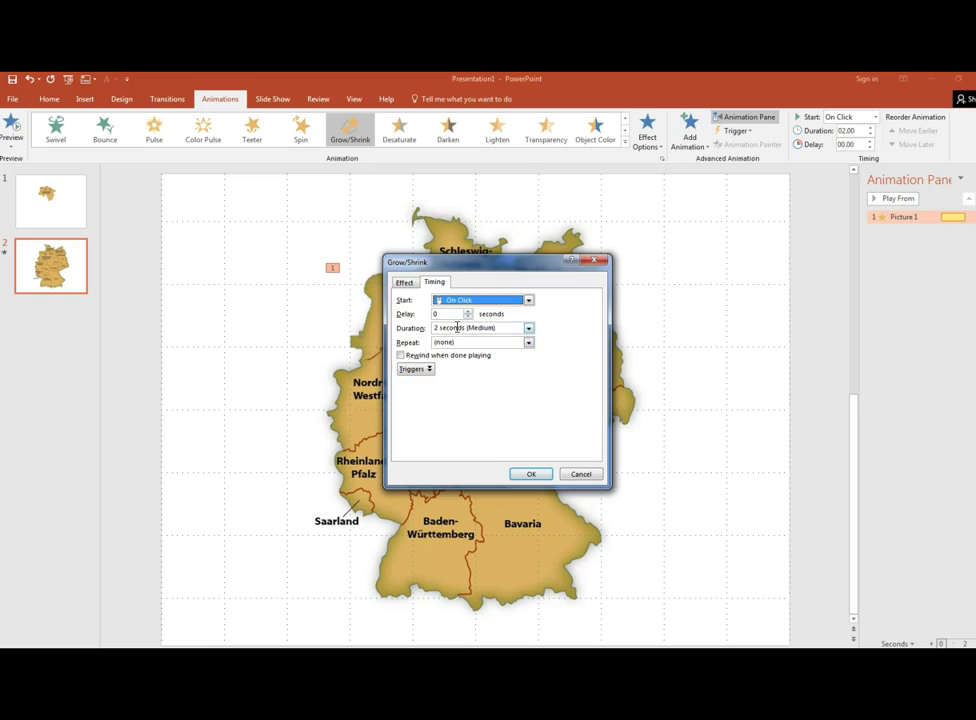
left_click(528, 329)
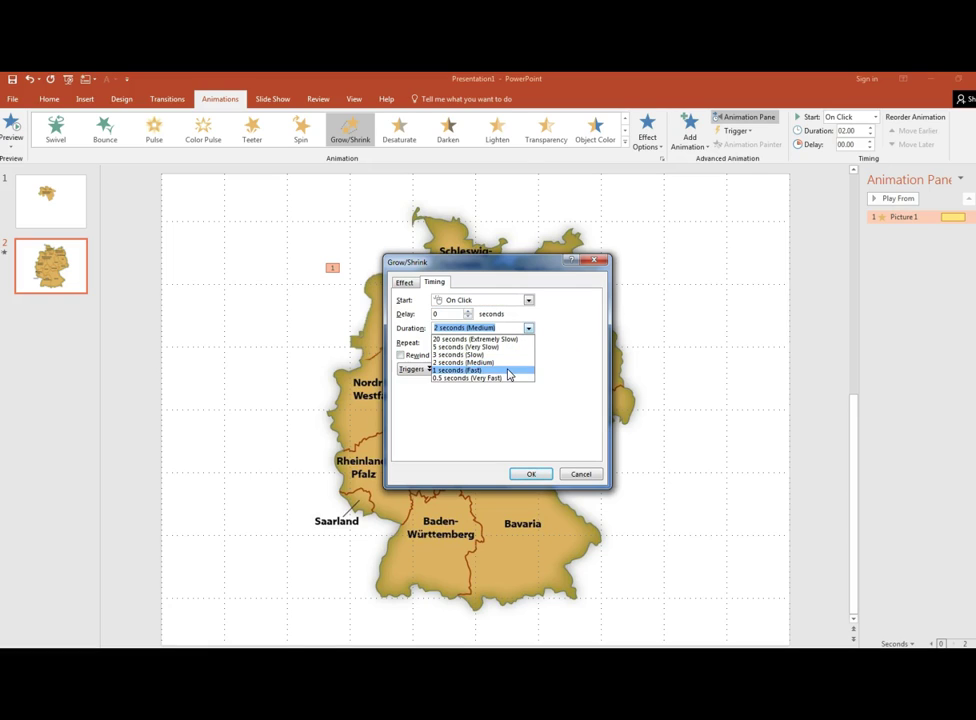
left_click(508, 371)
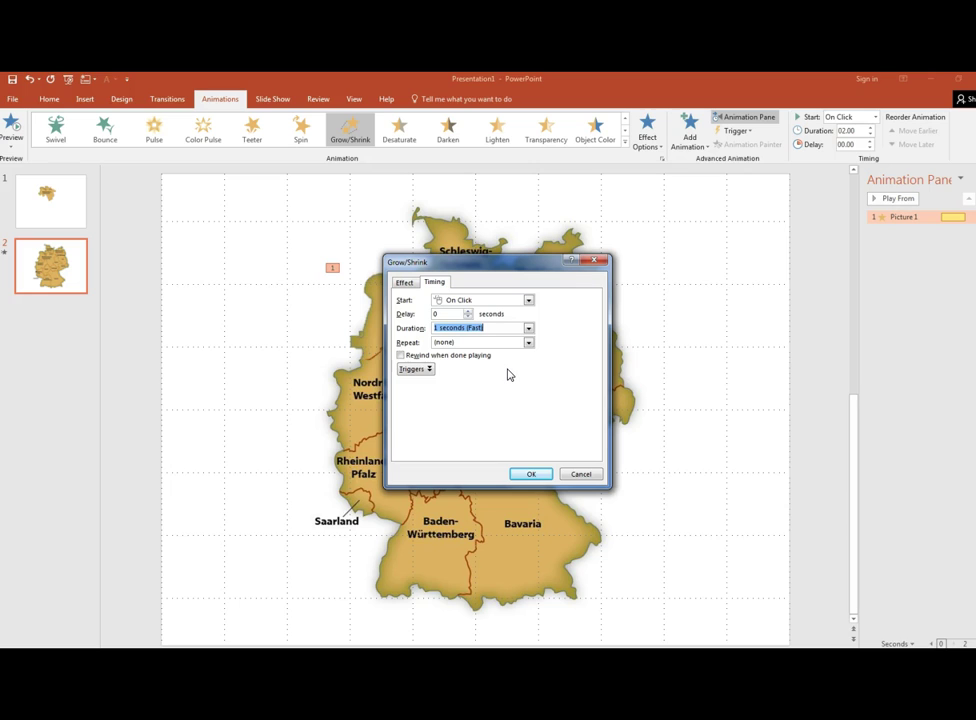
left_click(531, 474)
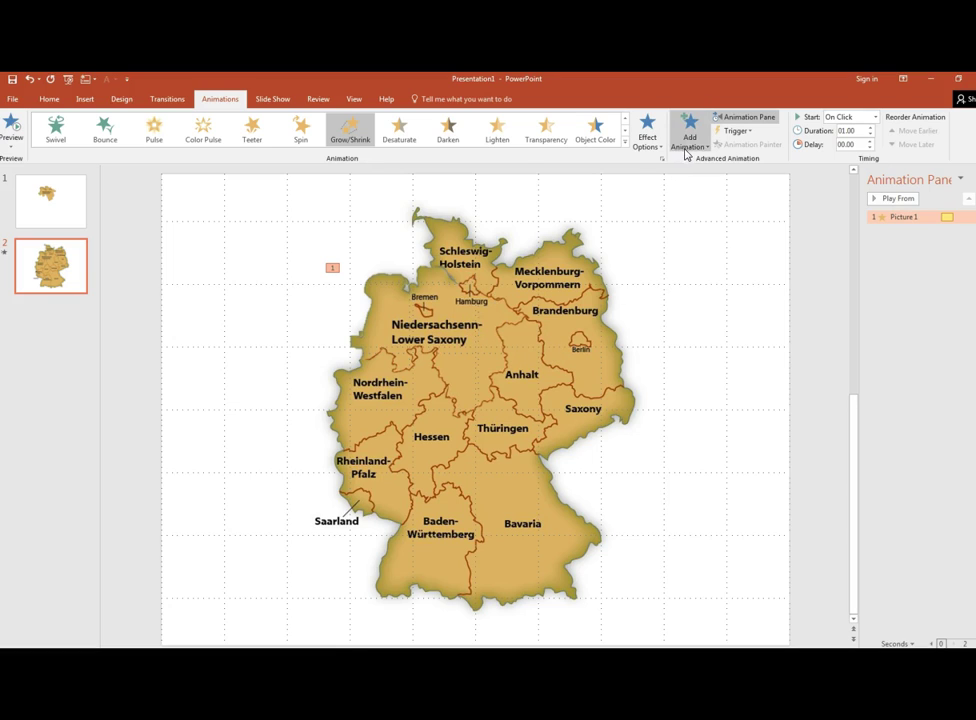
Add a Fill Color emphasis to the cut-out, set to start With Previous
left_click(451, 317)
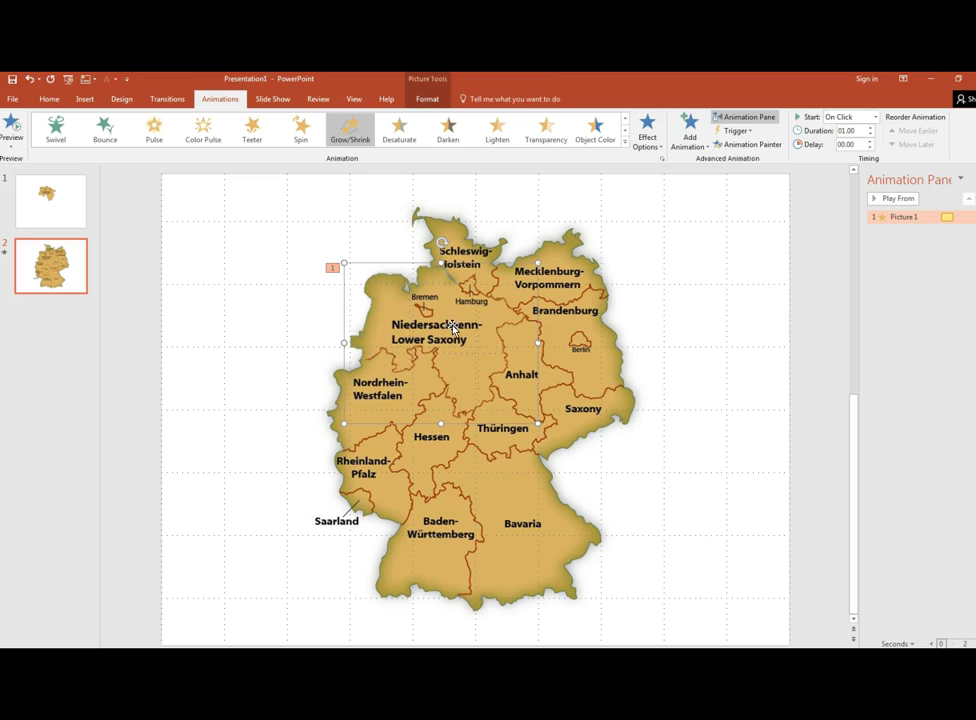
left_click(707, 150)
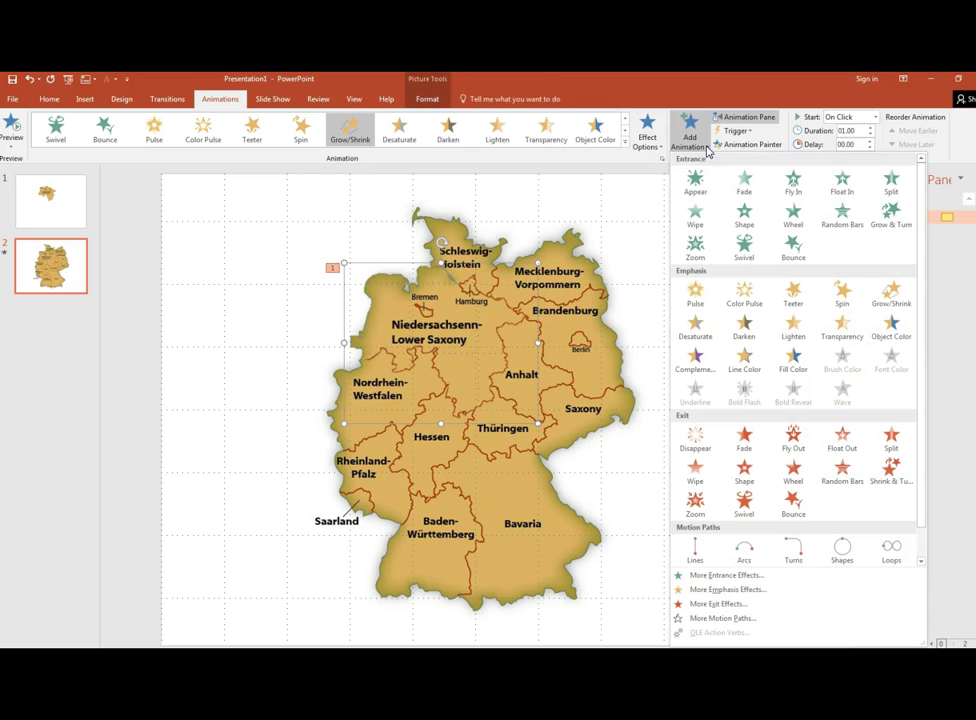
left_click(791, 358)
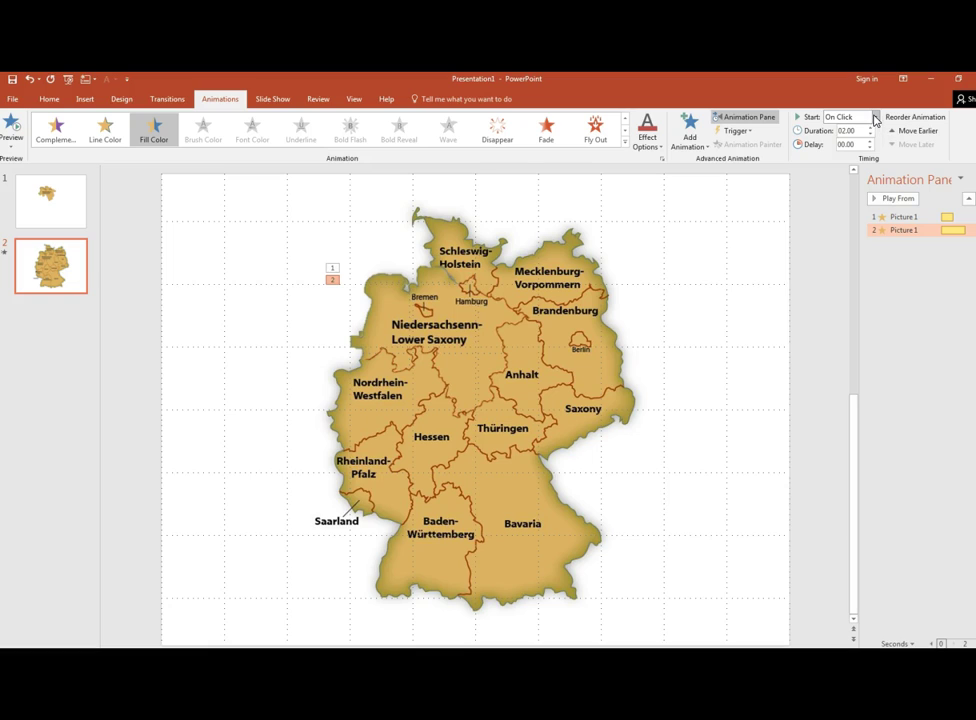
left_click(876, 118)
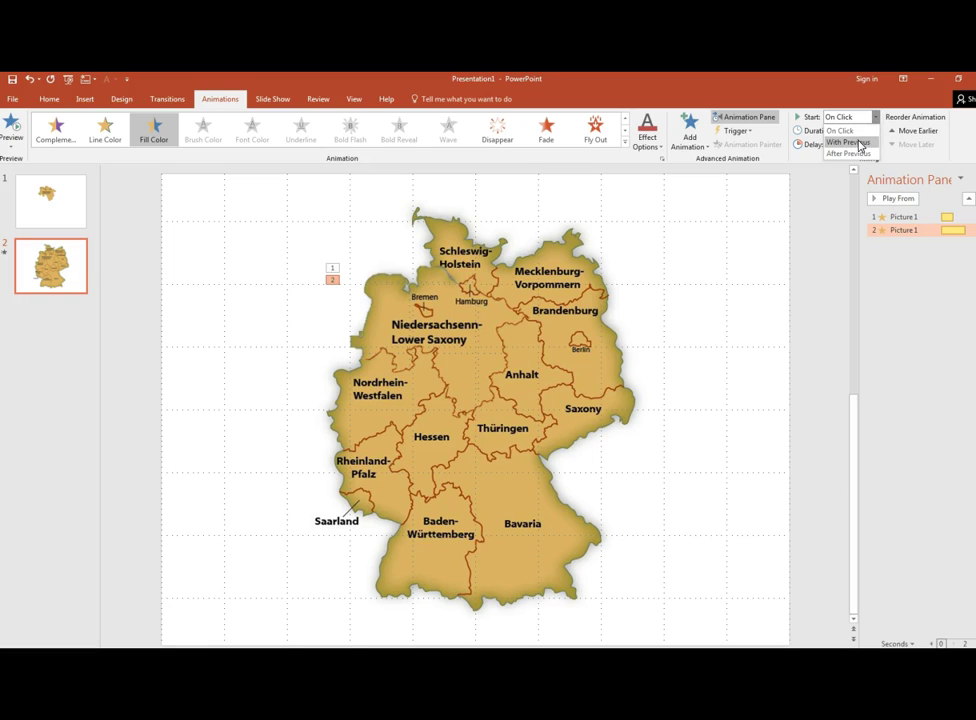
left_click(857, 141)
mouse_move(900, 230)
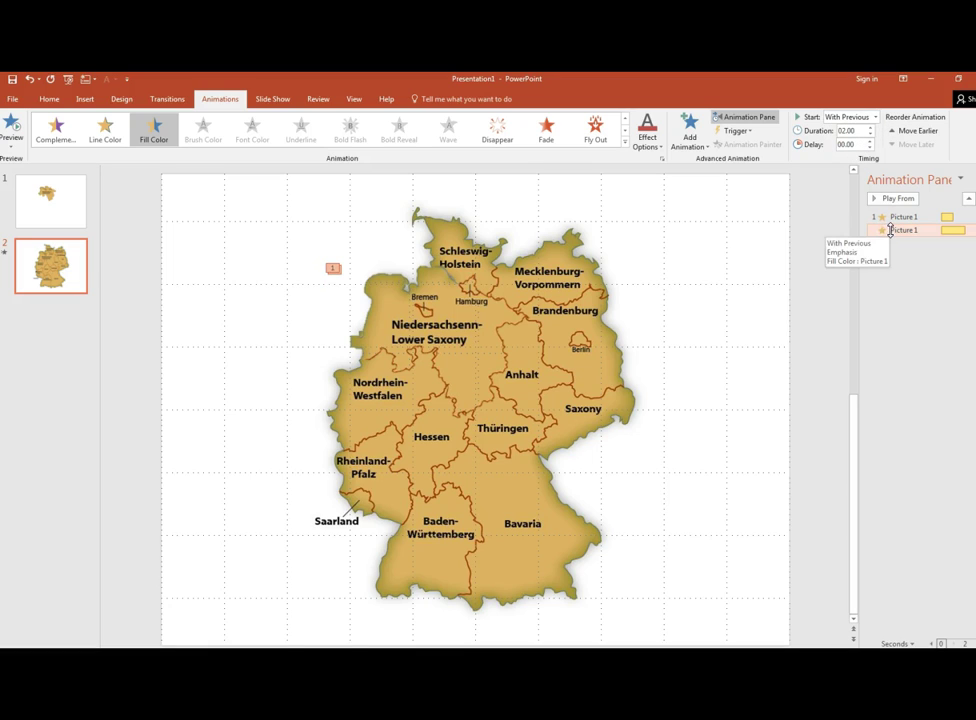
Set the cut-out's Fill Color animation duration to 0.5 seconds
double_click(886, 230)
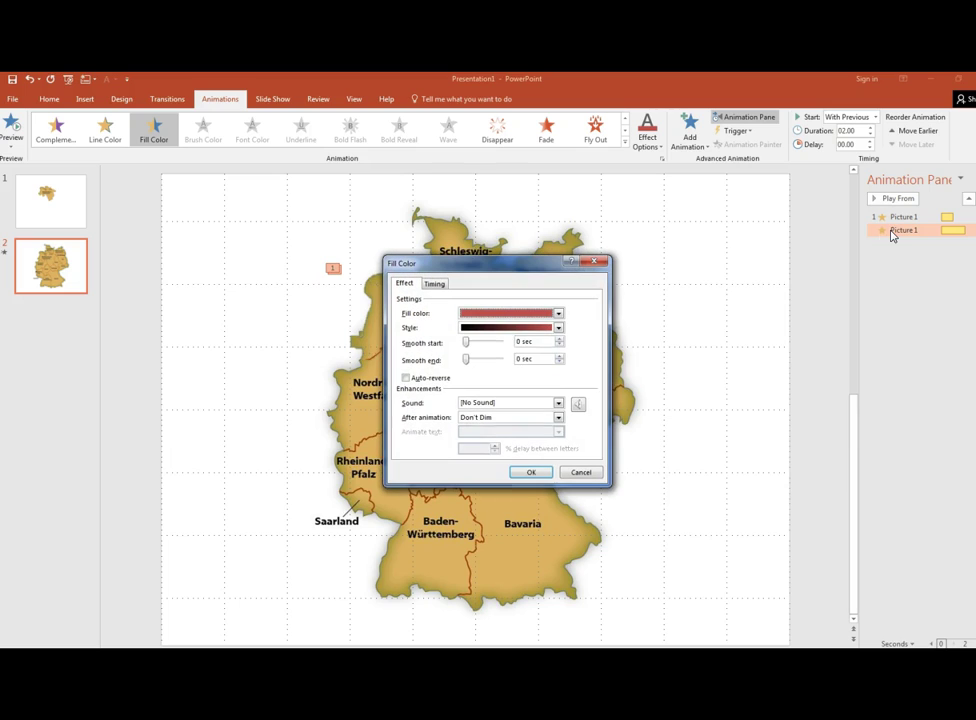
left_click(436, 285)
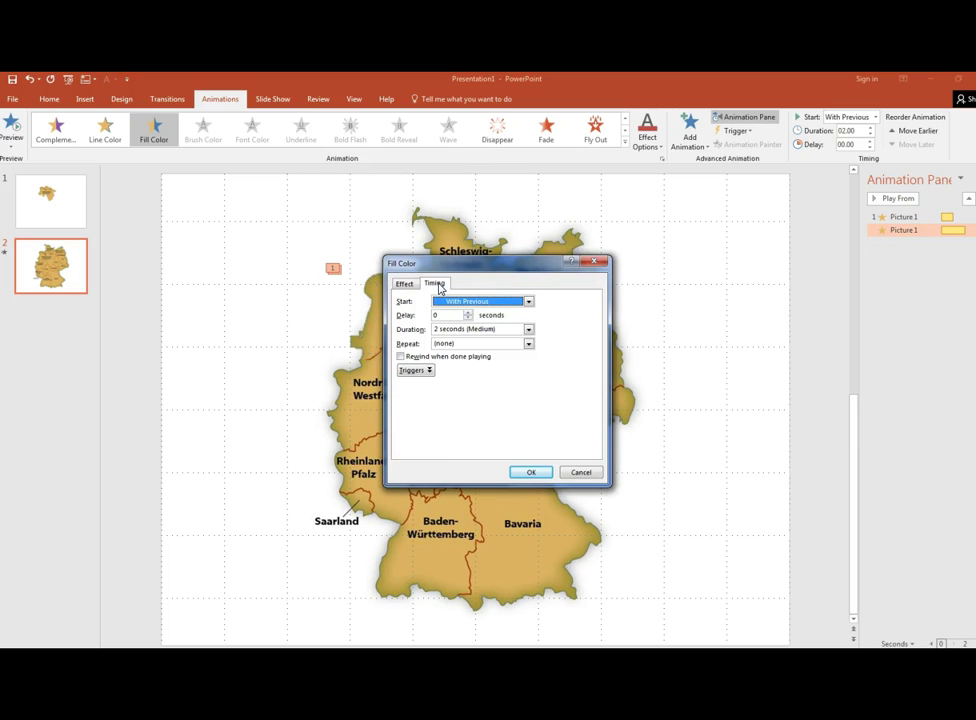
left_click(529, 332)
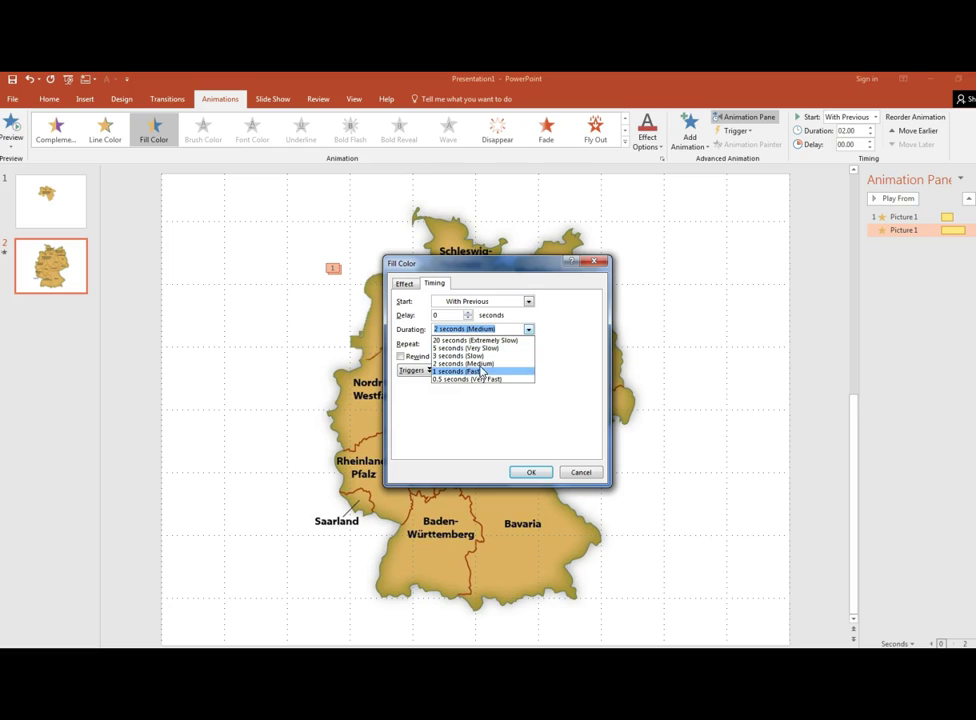
left_click(477, 381)
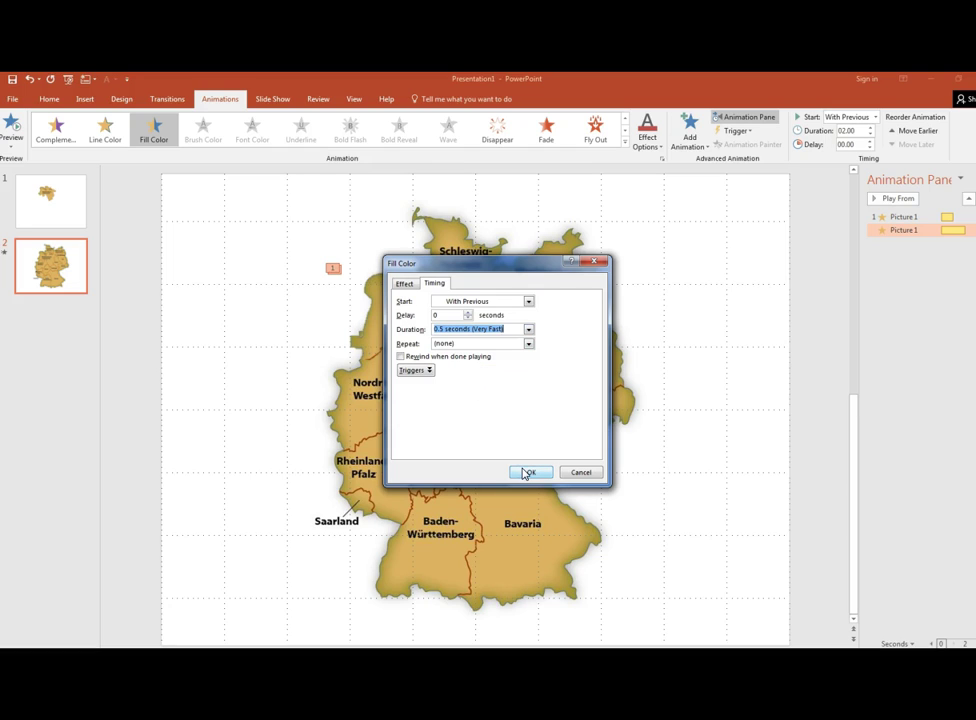
Make the animation's fill colour light beige, RGB 238/236/225, and confirm
left_click(401, 284)
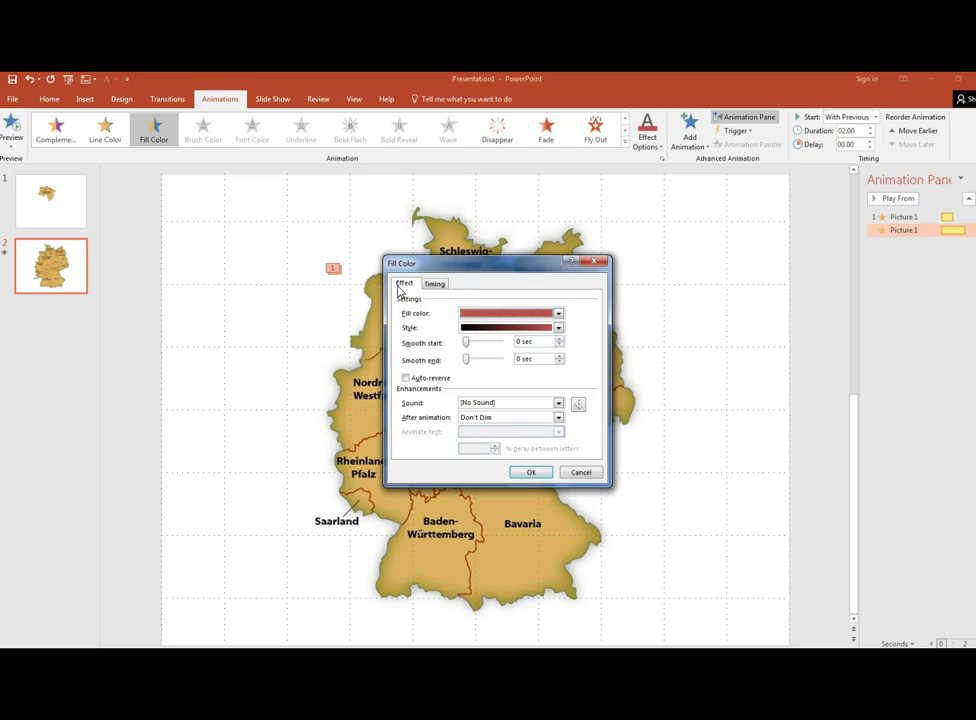
left_click(558, 314)
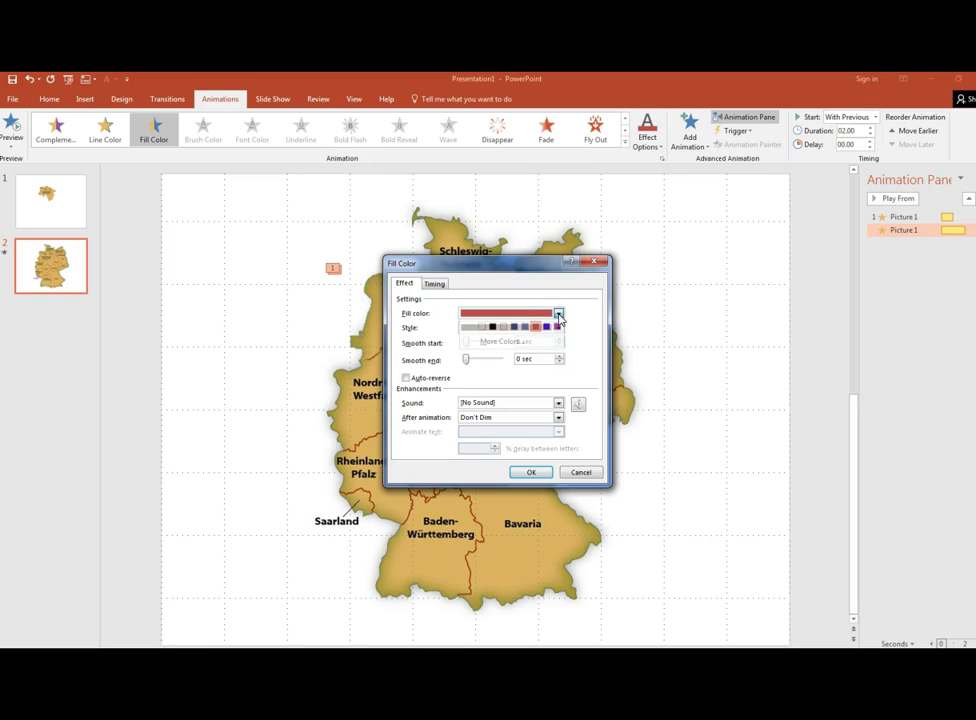
left_click(502, 328)
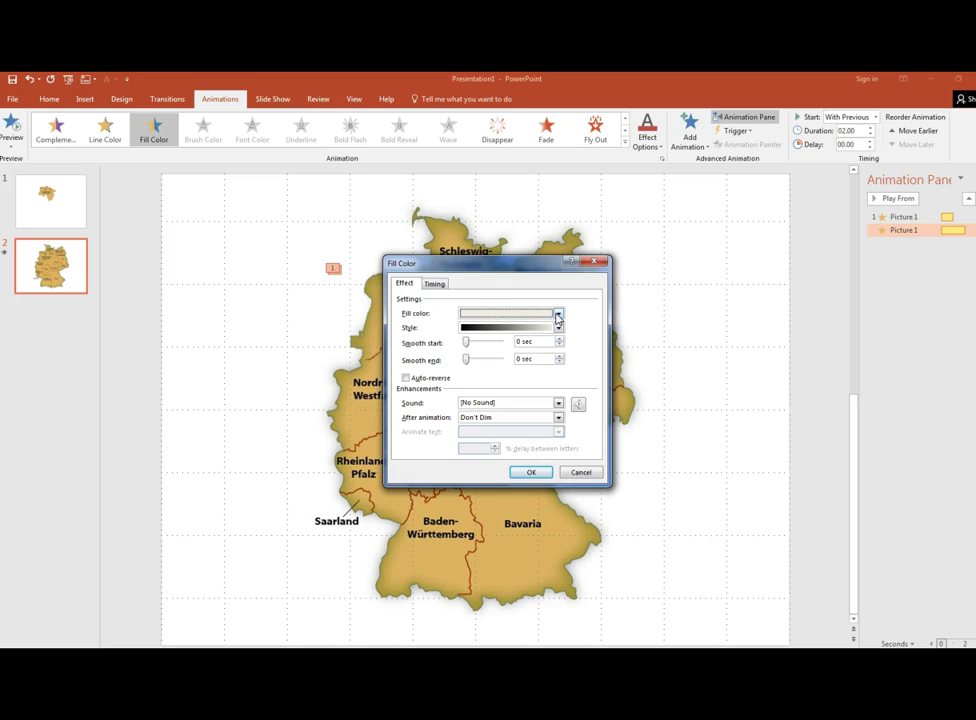
left_click(557, 318)
left_click(511, 344)
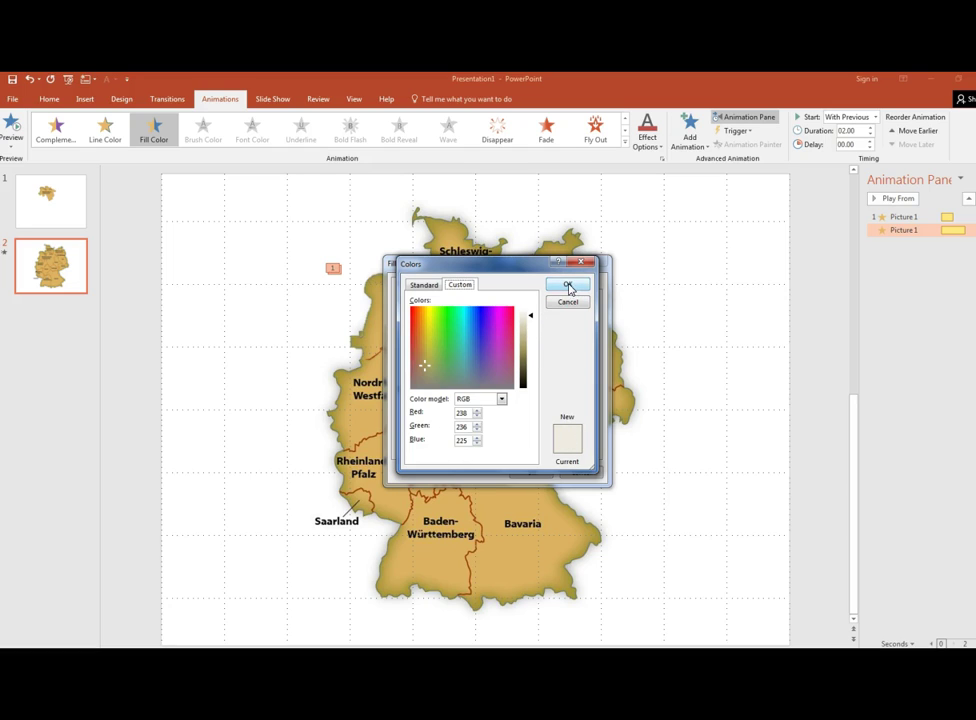
left_click(567, 285)
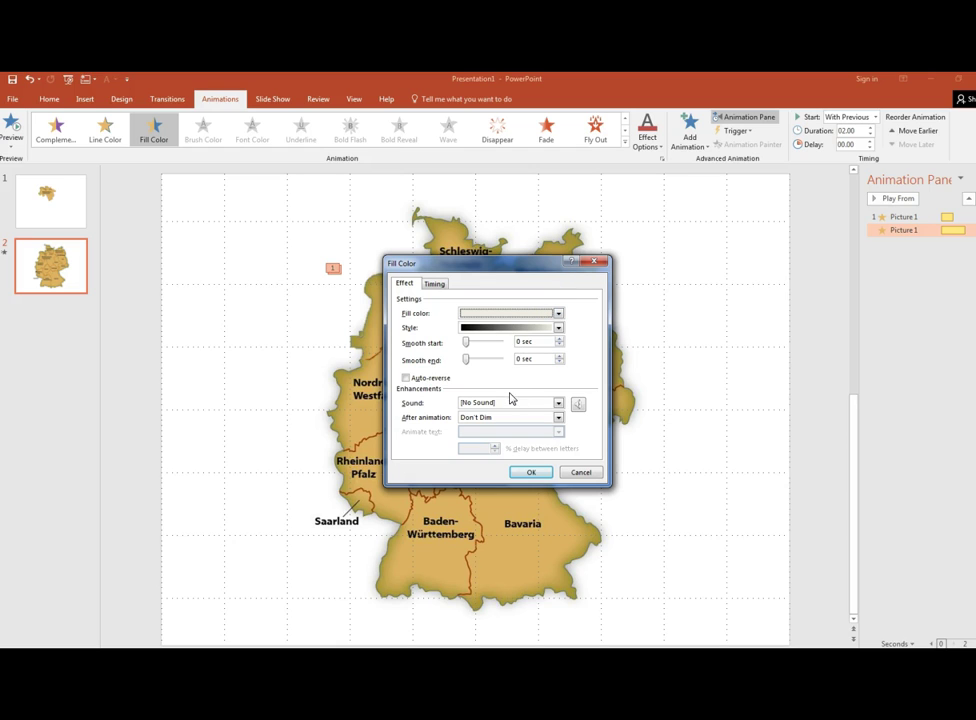
left_click(529, 473)
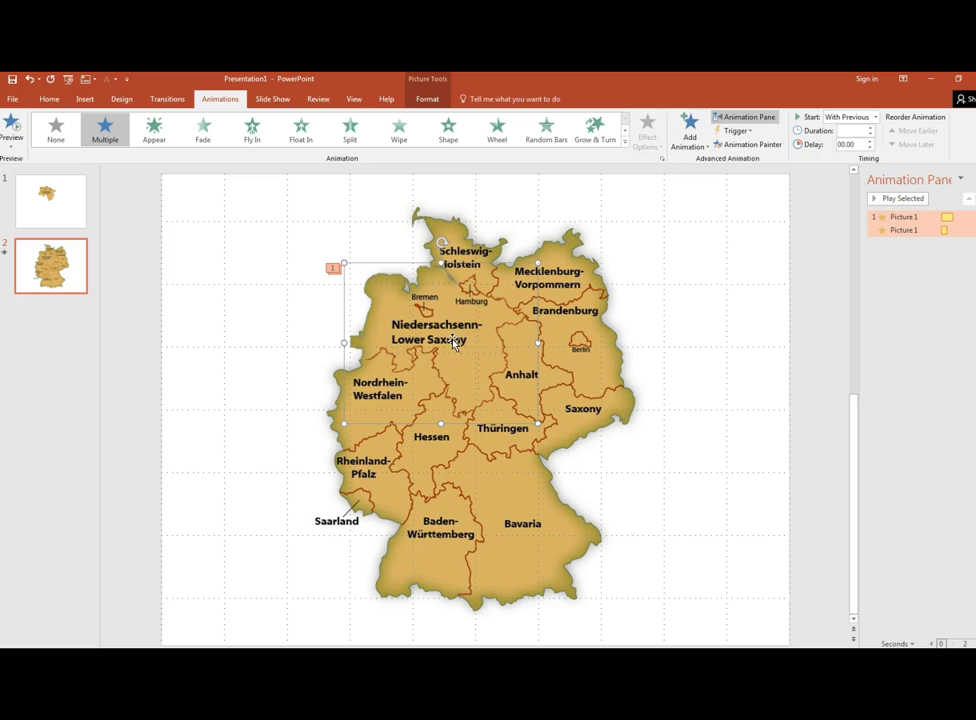
Give the Lower Saxony cut-out a 9 pt by 6 pt top bevel in 3-D Format
right_click(451, 341)
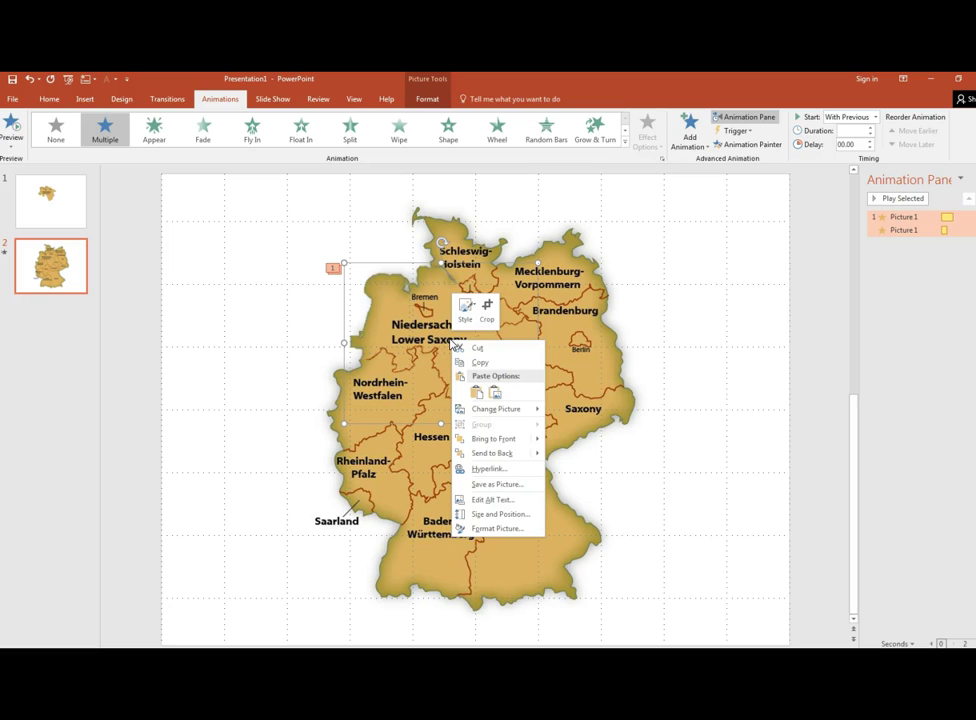
left_click(485, 530)
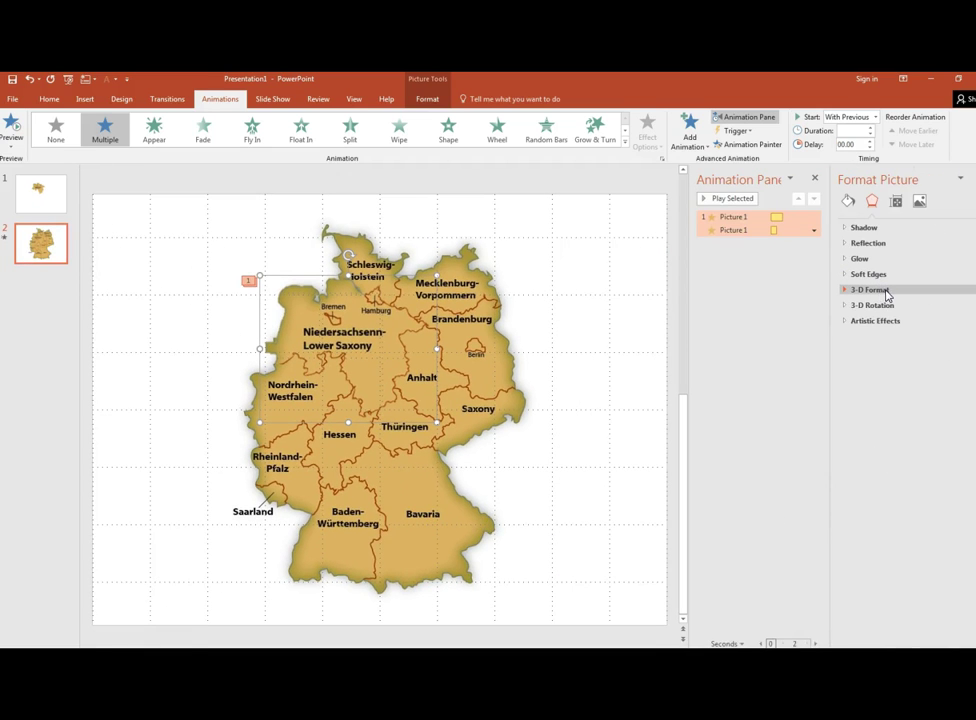
left_click(845, 290)
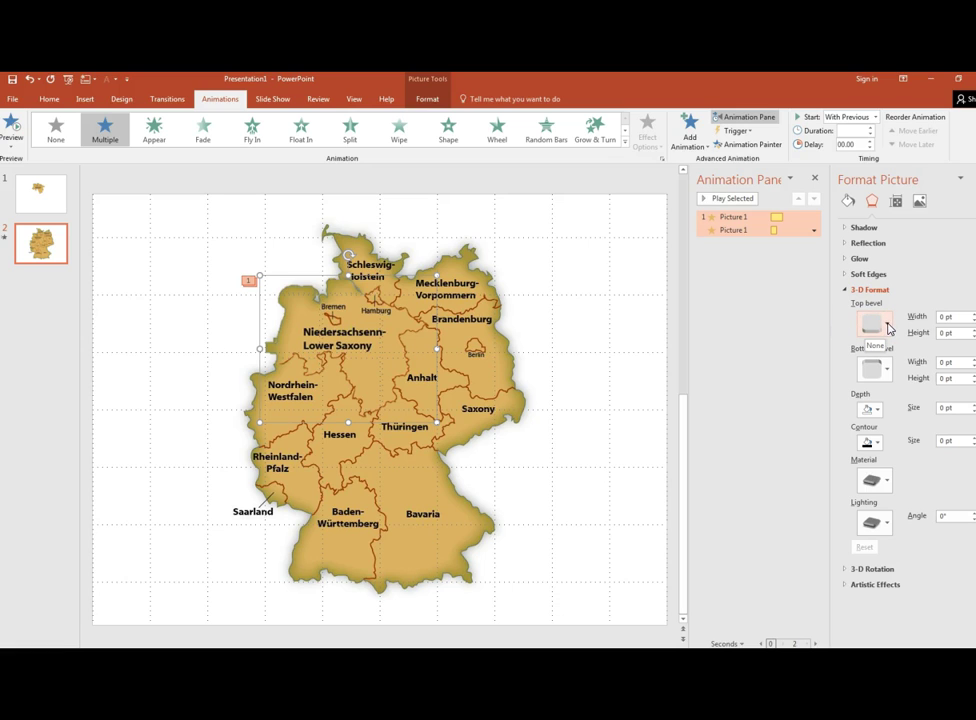
left_click(888, 328)
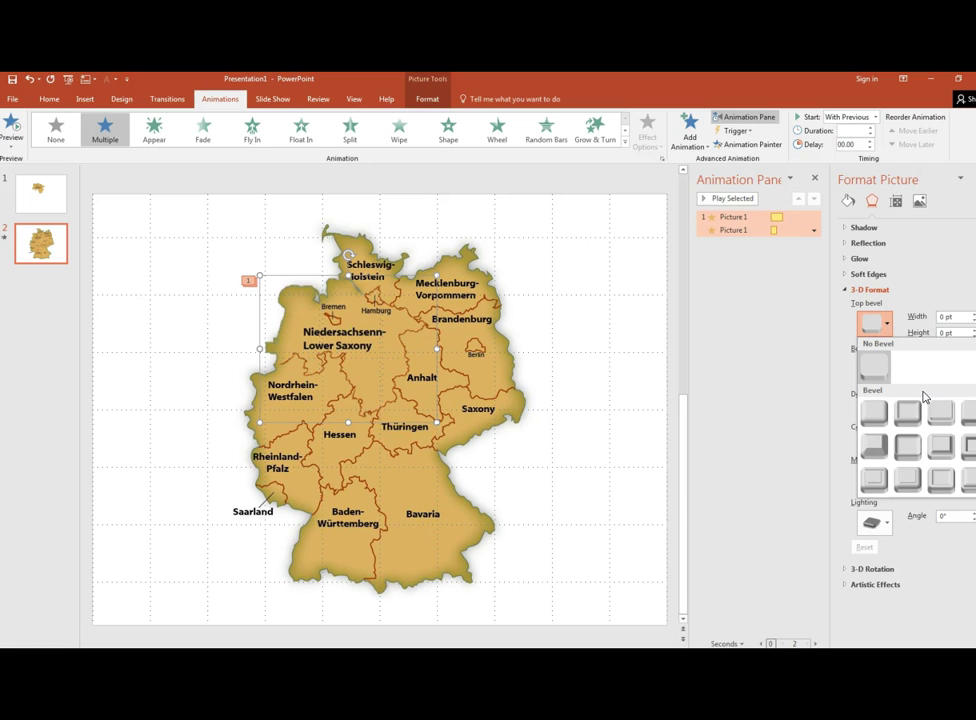
left_click(972, 482)
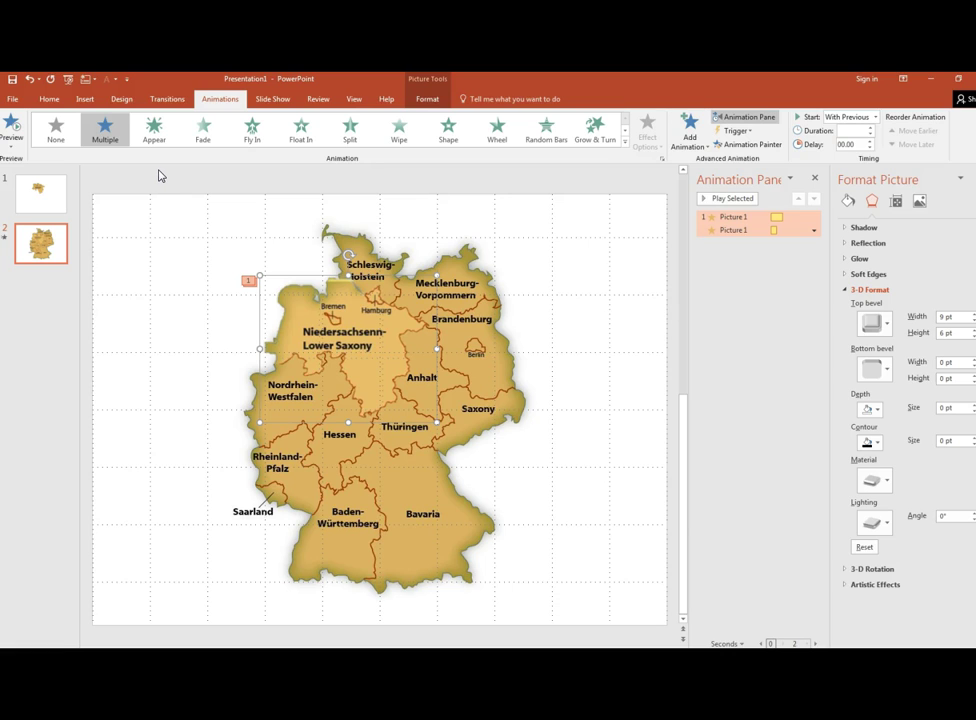
Show the Slide Show ribbon commands
left_click(276, 99)
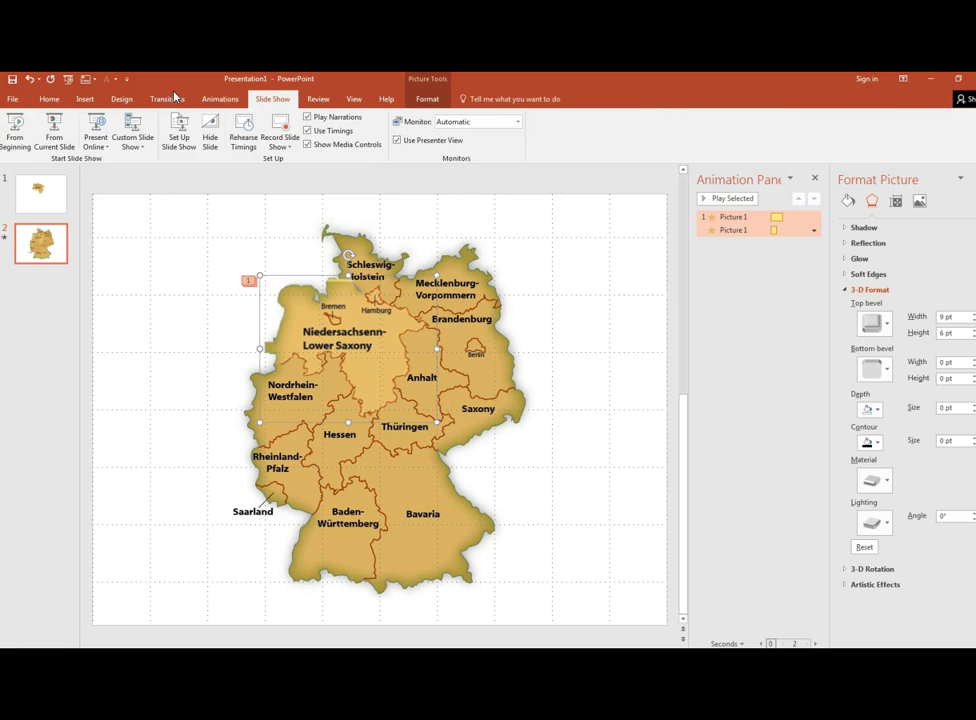